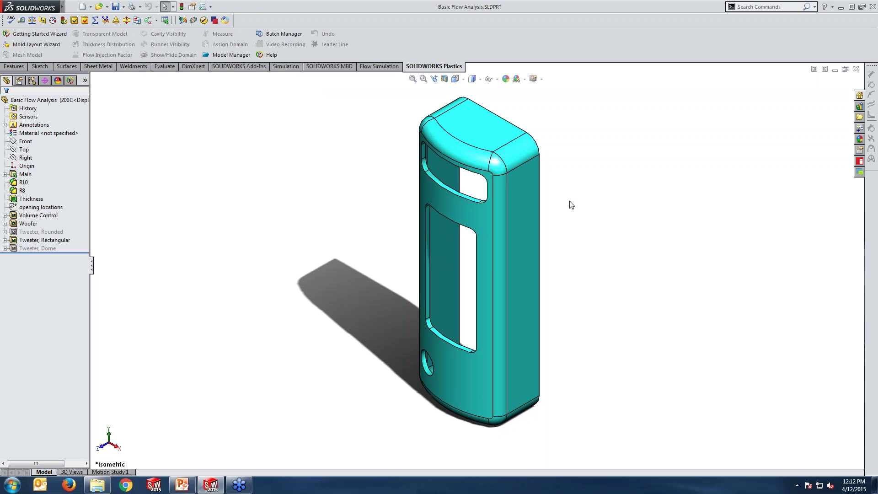
Check in the add-ins list that SOLIDWORKS Plastics is active, closing the list without changes.
middle_click_drag(568, 205, 448, 209)
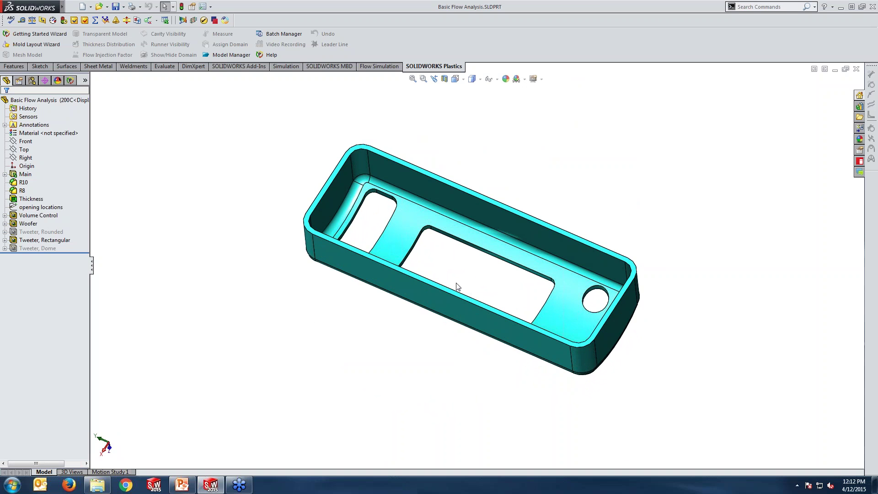
scroll(534, 219, "down", 2)
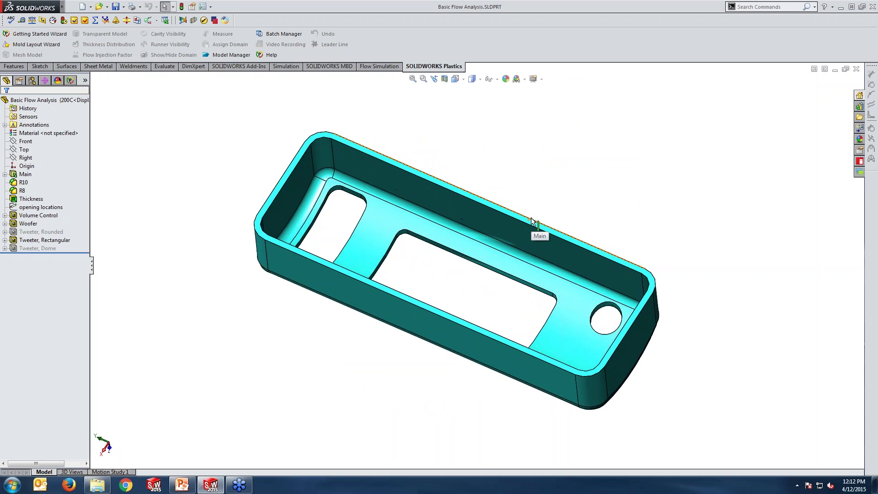
left_click(211, 6)
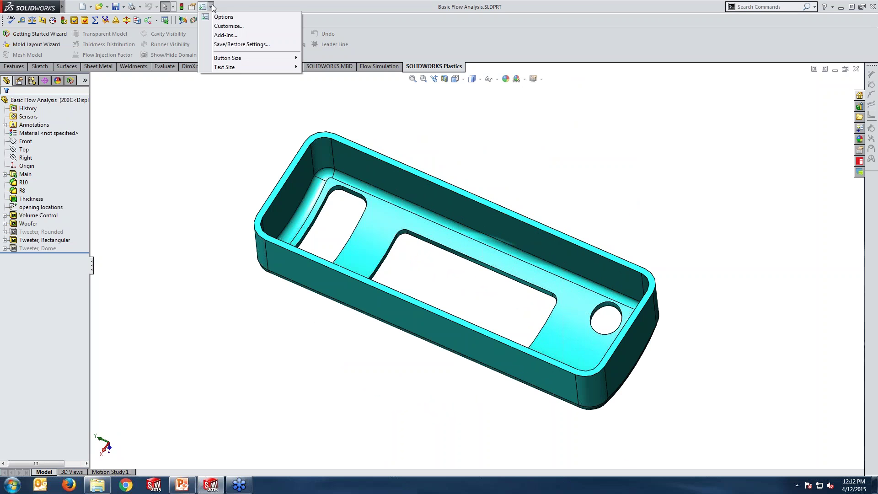
left_click(216, 37)
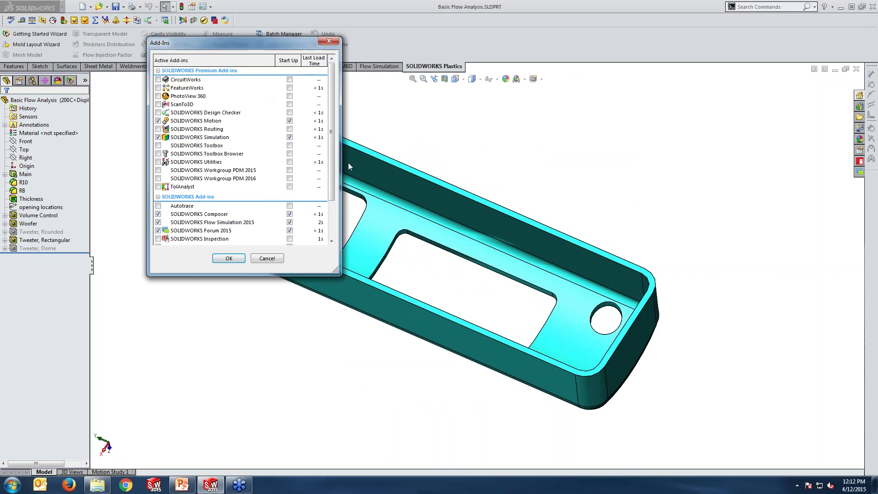
left_click_drag(340, 132, 459, 132)
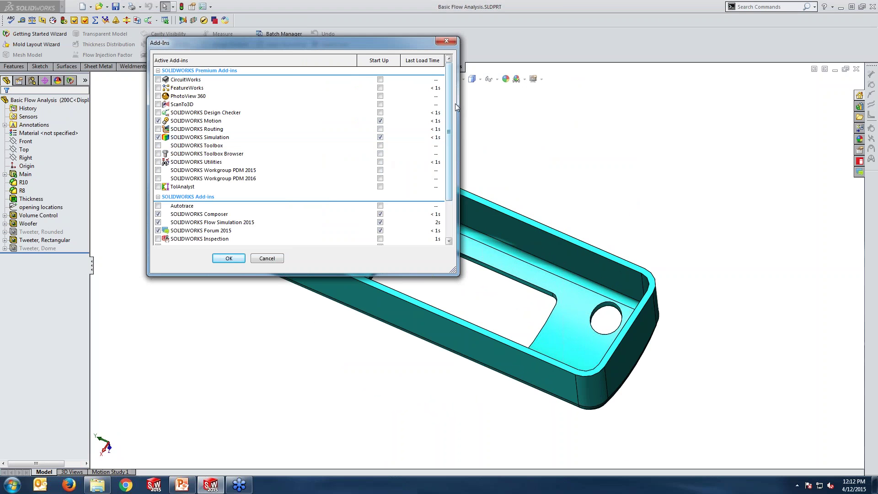
left_click_drag(451, 89, 451, 119)
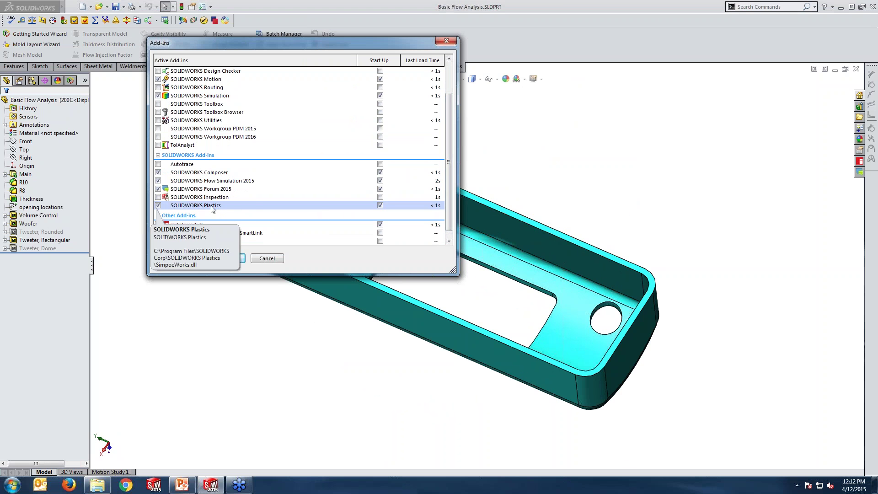
left_click(446, 40)
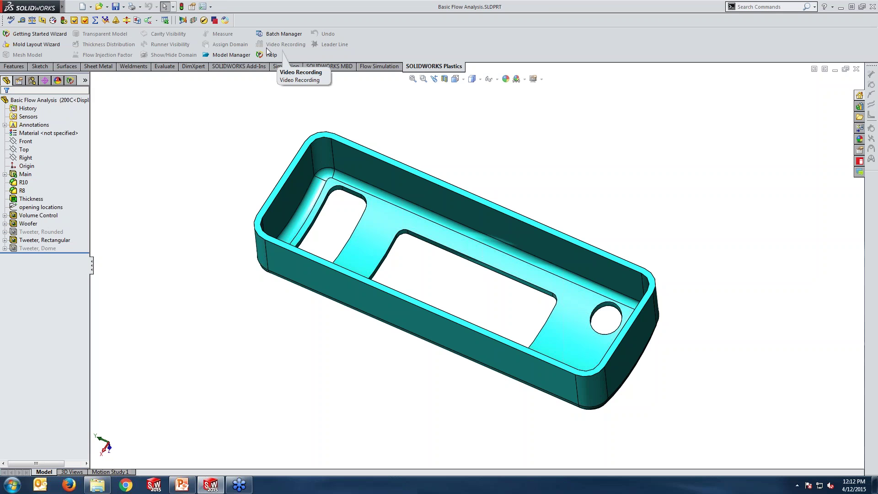
Start a manual shell mesh for the part from the Plastics mesh tree.
left_click(71, 81)
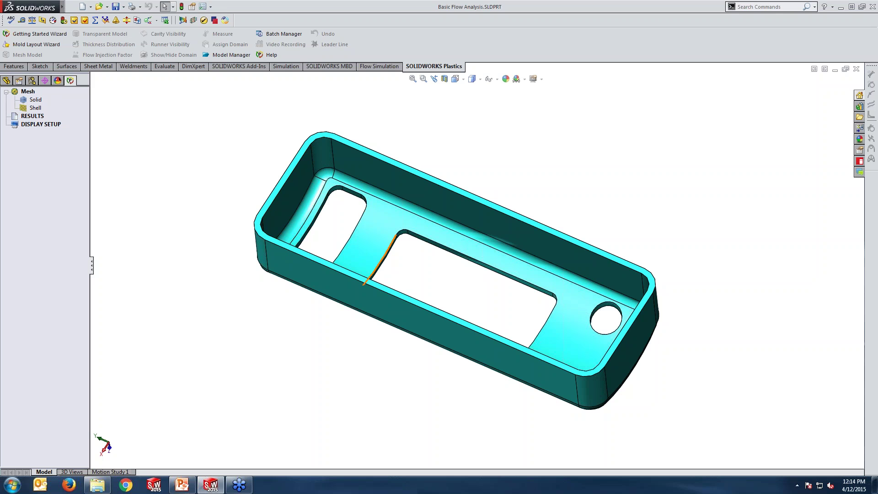
middle_click_drag(471, 281, 473, 292)
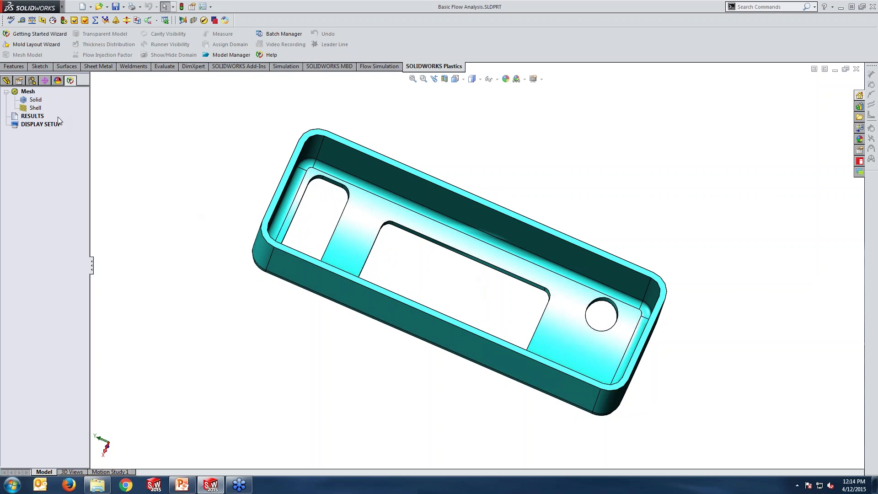
left_click(36, 109)
left_click(37, 100)
left_click(37, 107)
left_click(37, 101)
left_click(39, 109)
right_click(34, 110)
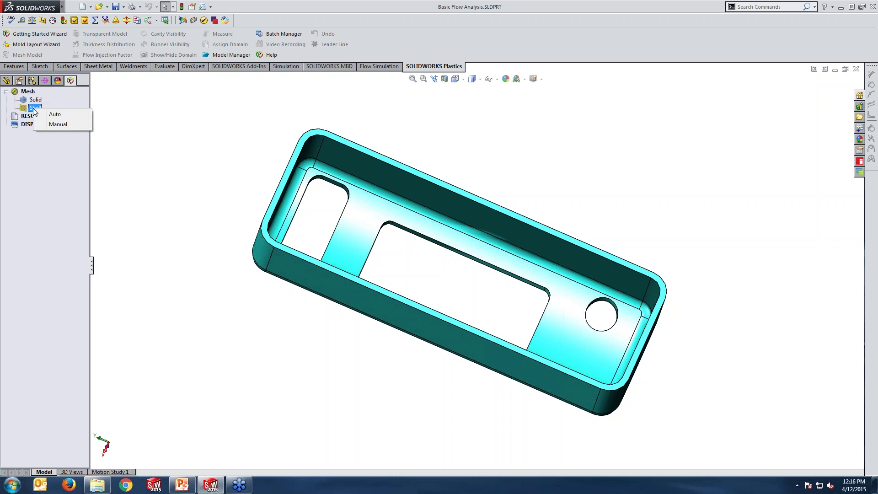
left_click(58, 124)
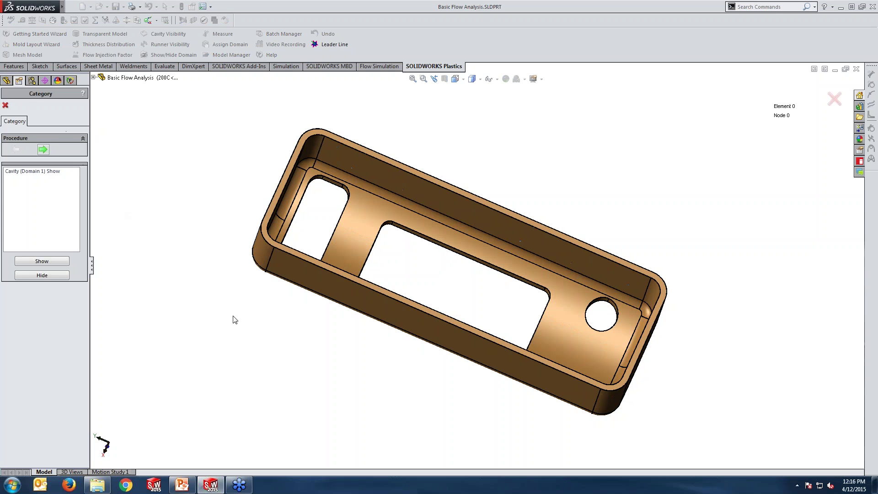
Choose the Cavity (Domain 1) category and proceed to the surface mesh settings.
middle_click_drag(248, 321, 239, 295)
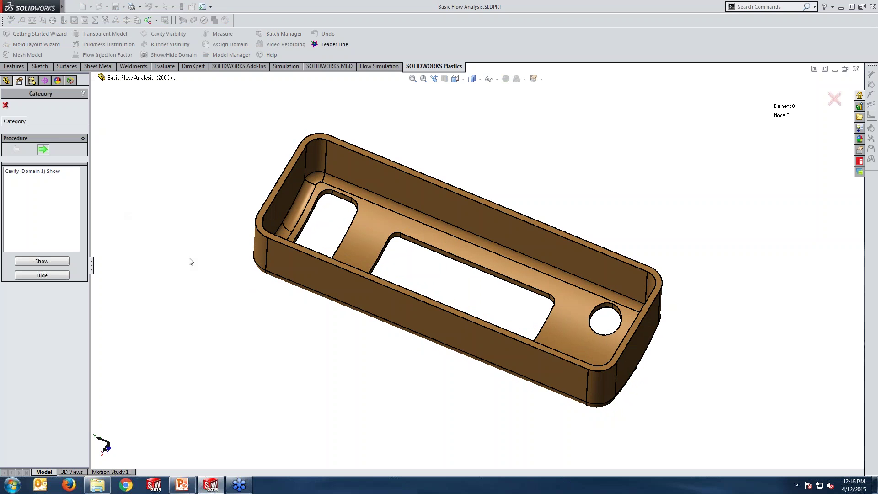
left_click(33, 172)
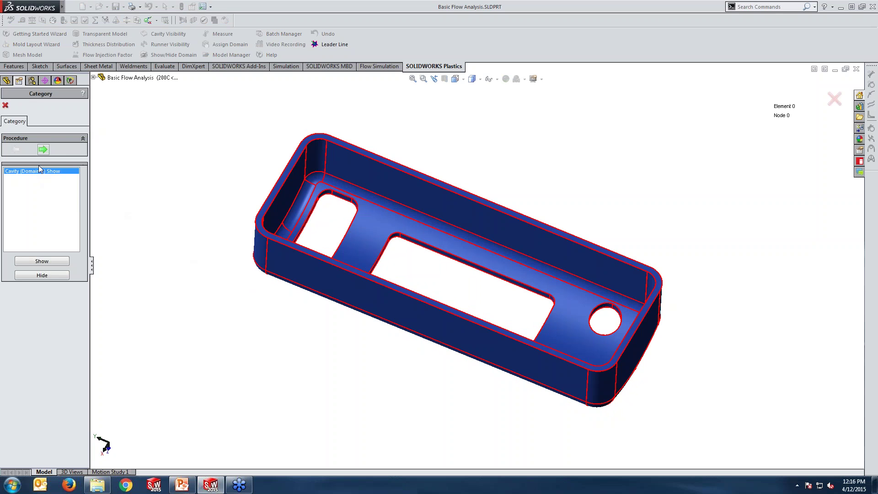
left_click(43, 150)
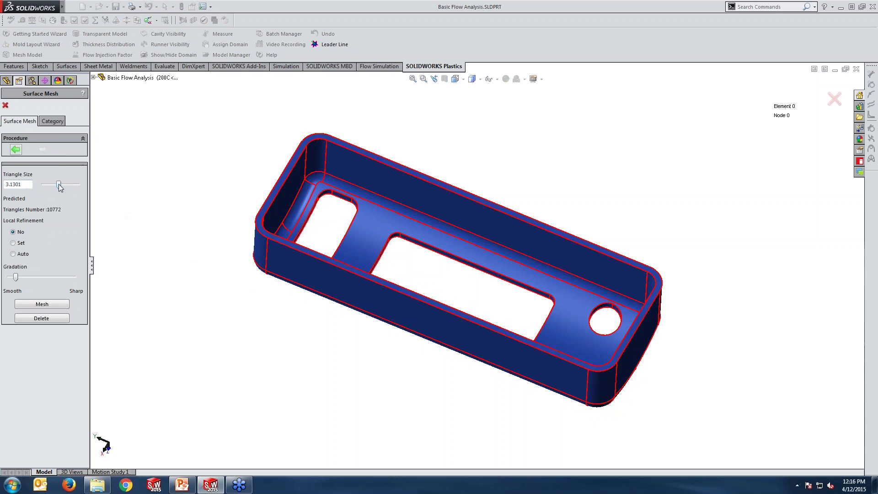
Generate a coarse surface mesh using the maximum triangle size of 6.2601.
left_click_drag(59, 185, 78, 185)
double_click(5, 184)
left_click_drag(77, 185, 41, 190)
left_click_drag(44, 185, 90, 187)
left_click(34, 305)
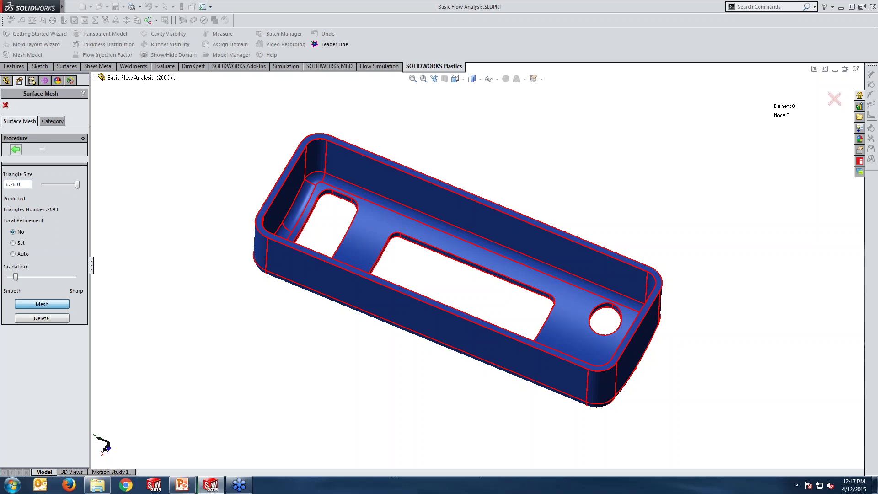
Examine how the coarse mesh represents the openings, round hole and rounded corners of the part.
middle_click_drag(345, 262, 364, 139)
scroll(453, 282, "down", 1)
middle_click_drag(453, 285, 453, 164)
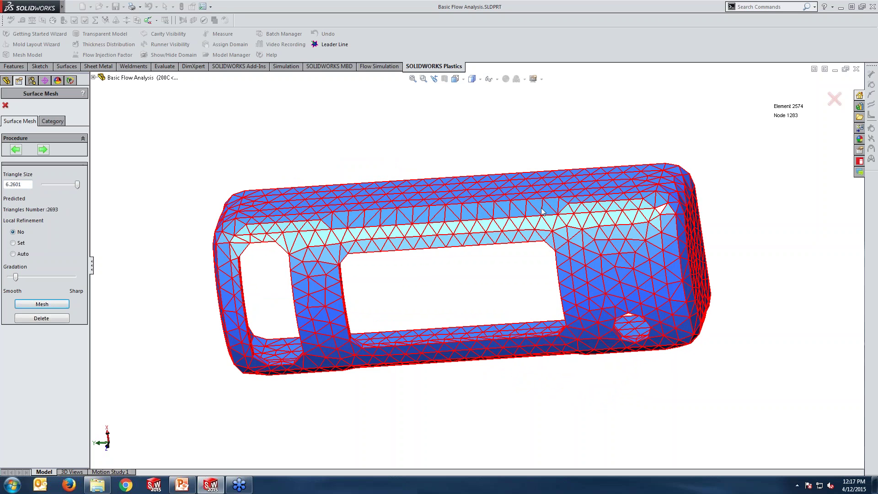
middle_click_drag(331, 265, 329, 182)
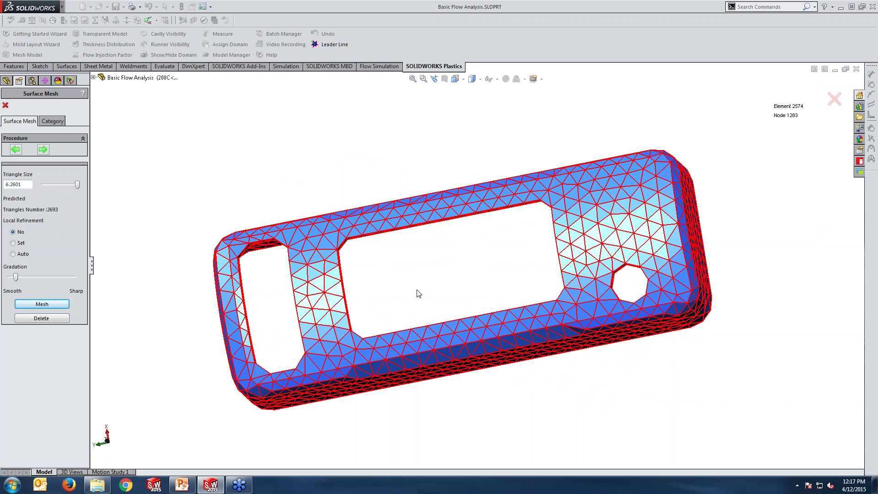
scroll(383, 302, "down", 1)
scroll(383, 302, "up", 2)
scroll(324, 307, "down", 3)
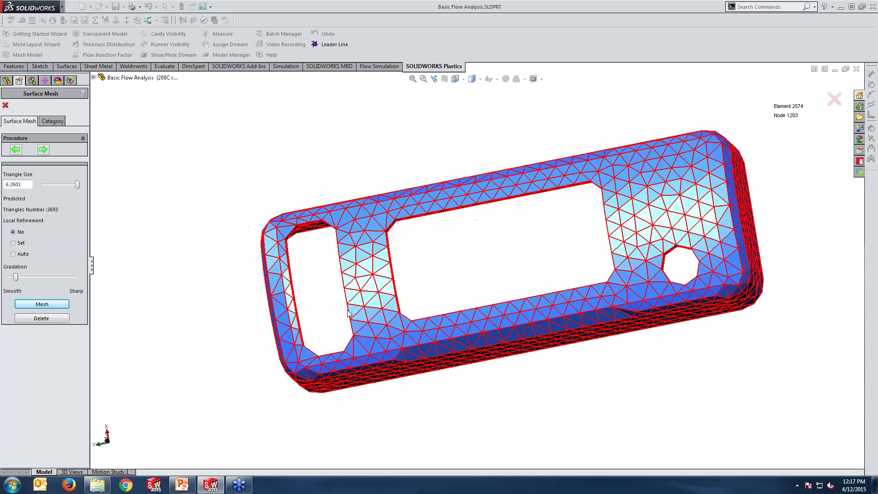
middle_click_drag(326, 256, 324, 261)
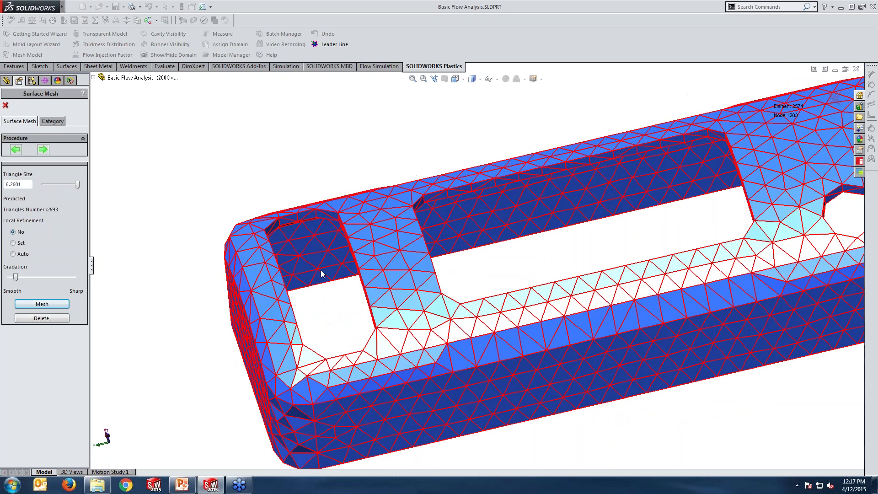
scroll(318, 286, "down", 1)
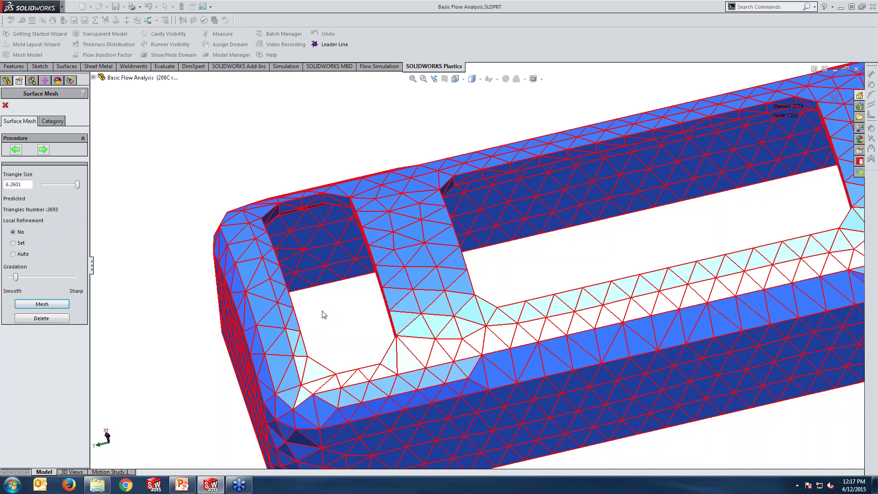
middle_click_drag(325, 315, 288, 326)
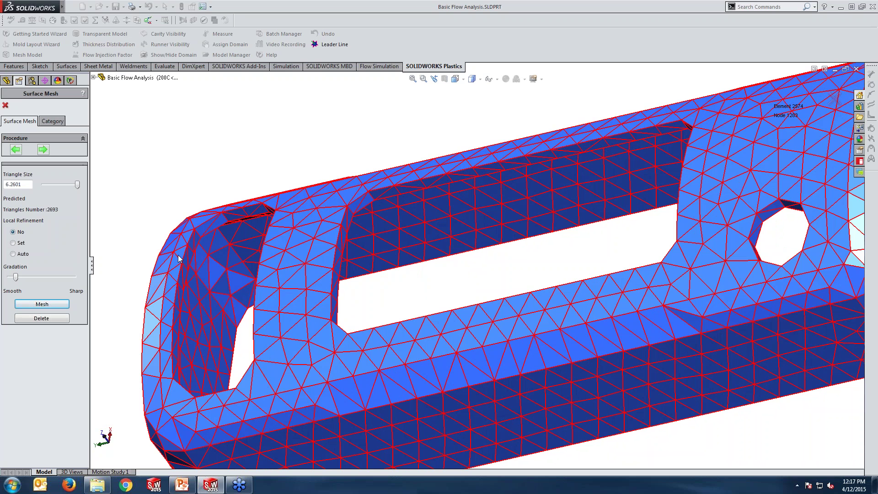
scroll(361, 269, "up", 3)
middle_click_drag(369, 273, 387, 284)
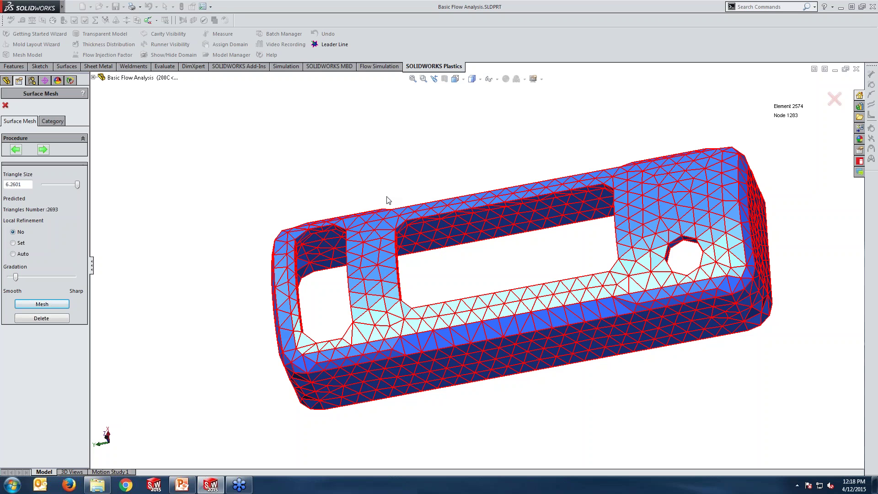
Review the coarse mesh's quality summary and close it.
left_click(43, 149)
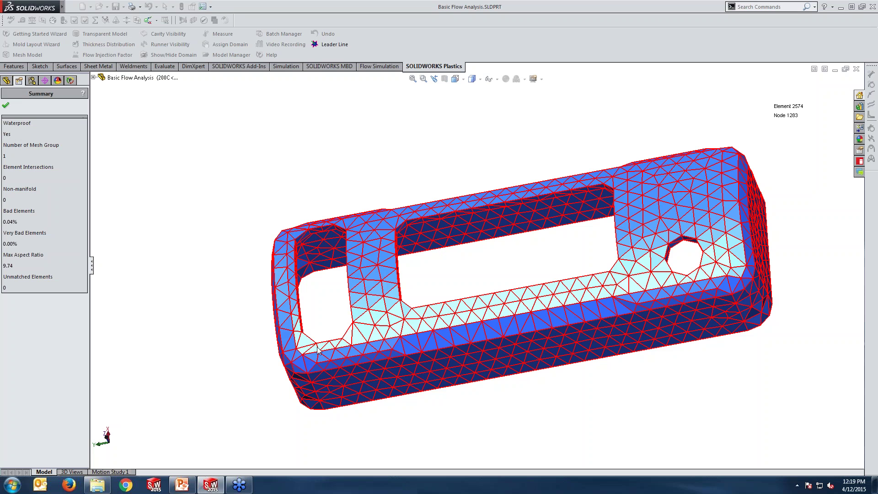
scroll(312, 354, "down", 2)
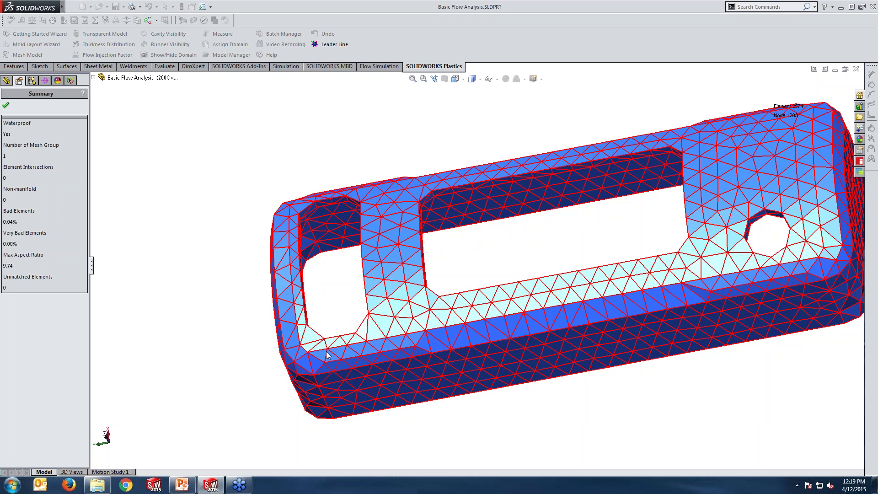
left_click(5, 107)
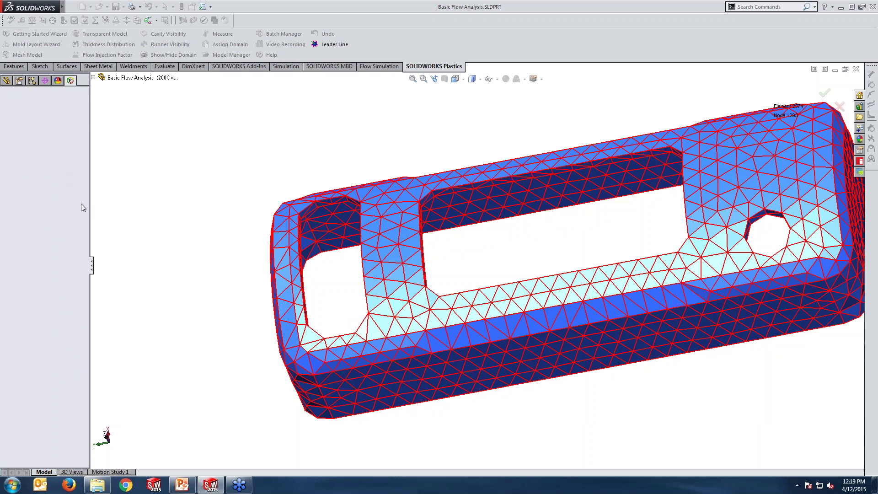
Set the triangle size to 3 and remesh the part's surface.
left_click_drag(32, 184, 5, 184)
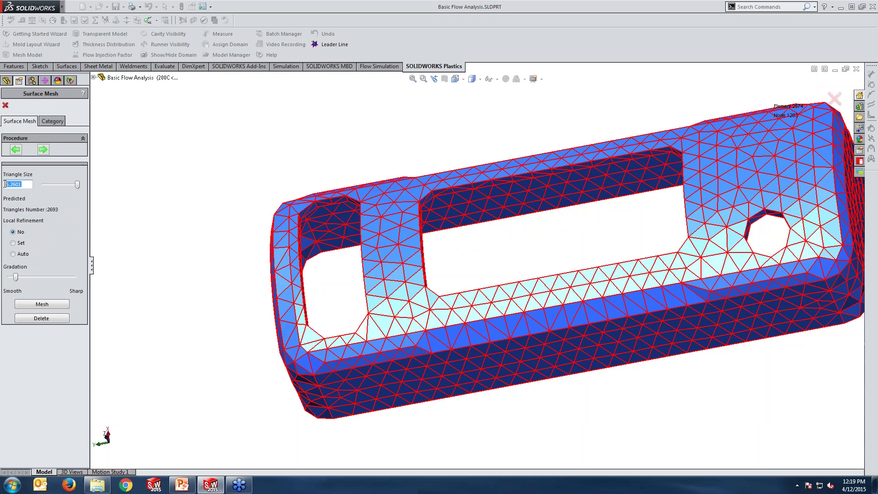
type("3")
left_click(42, 304)
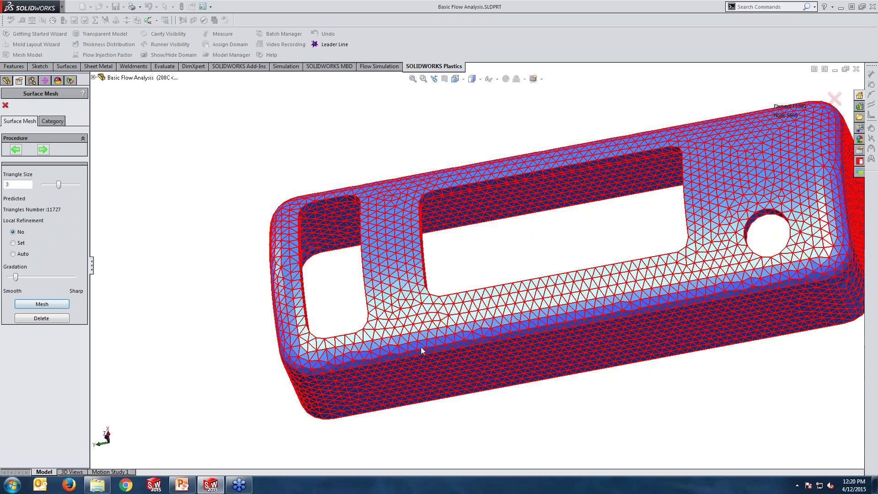
Inspect the refined mesh and its quality summary, and accept it to display the full mesh analysis and editing function tree.
scroll(608, 319, "up", 1)
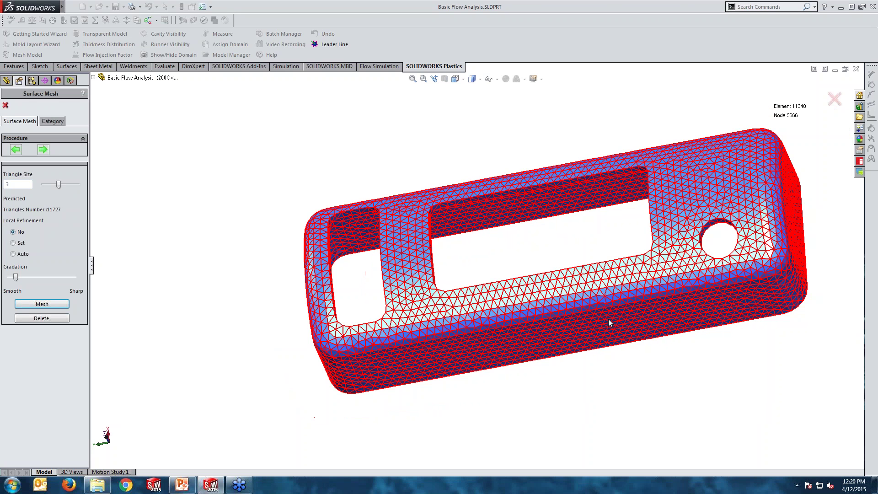
scroll(715, 245, "down", 1)
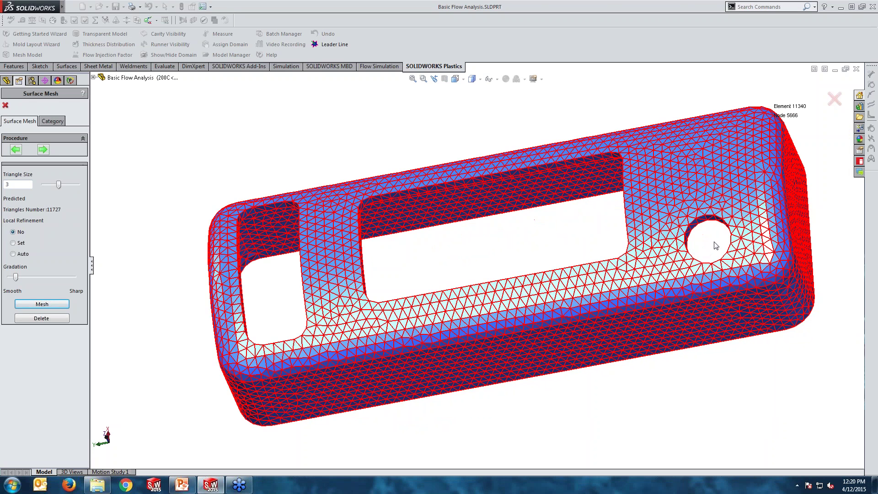
middle_click_drag(702, 249, 679, 255)
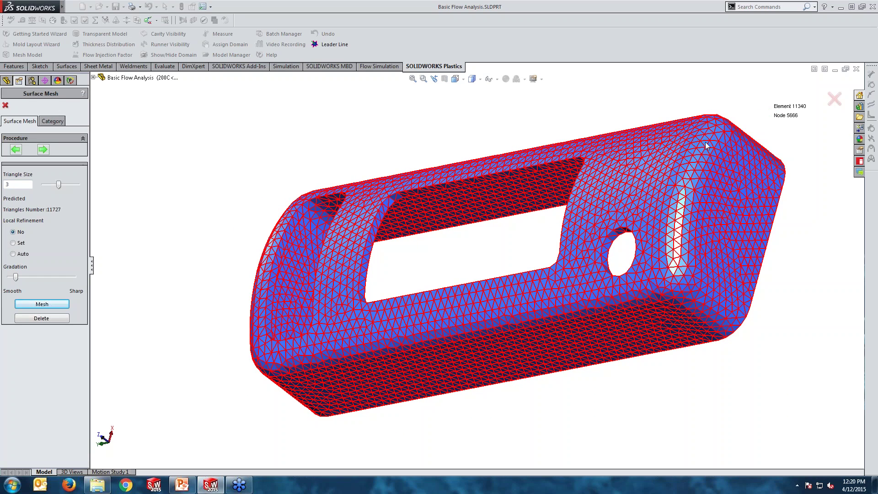
middle_click_drag(677, 240, 578, 234)
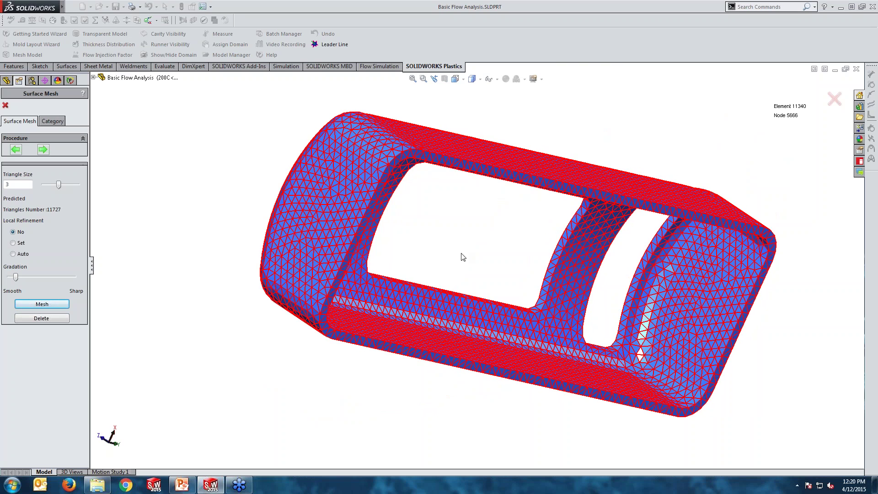
middle_click_drag(462, 254, 589, 238)
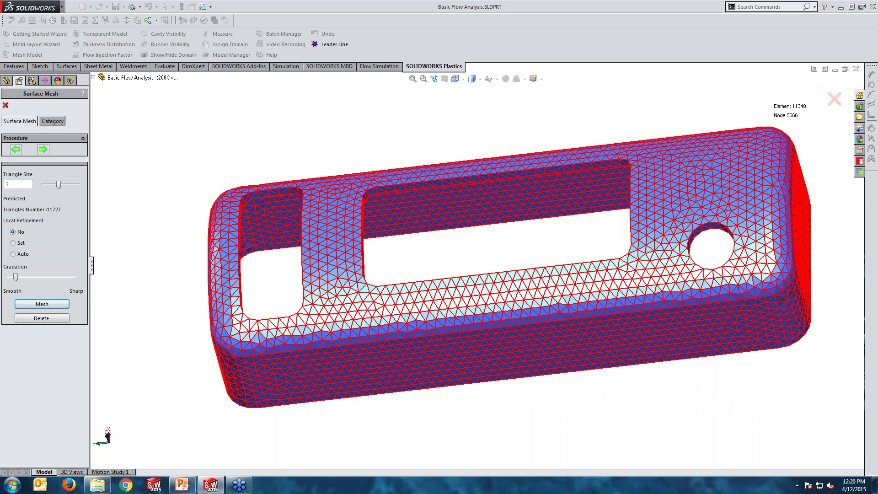
left_click(25, 185)
left_click(43, 150)
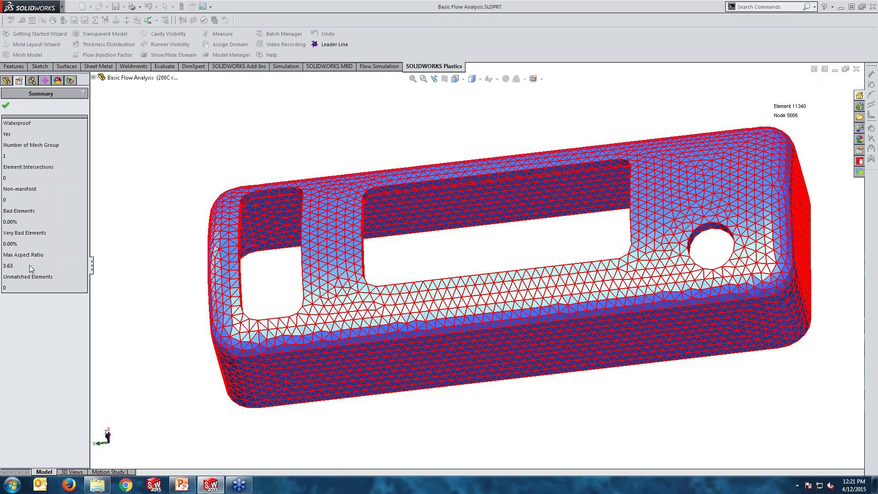
left_click(6, 106)
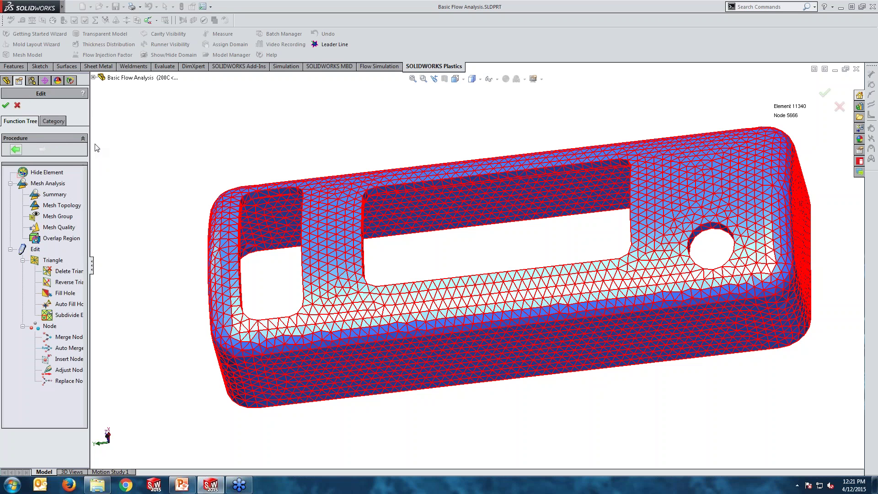
left_click_drag(90, 126, 122, 126)
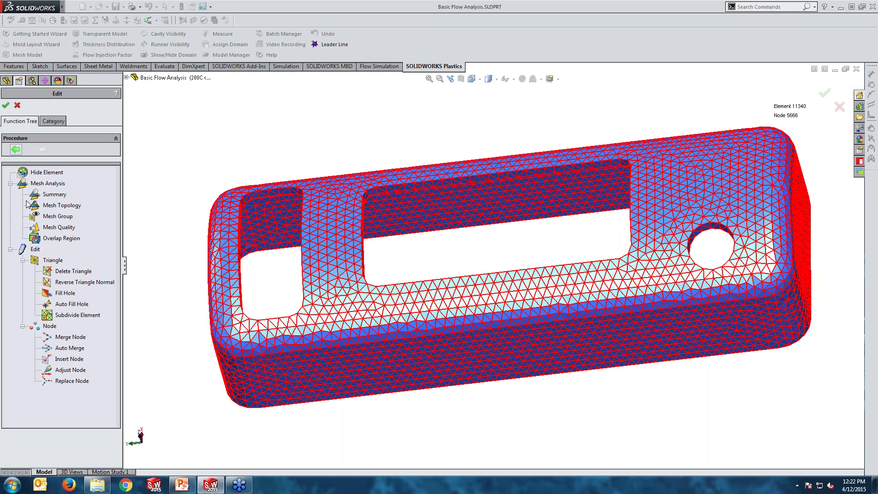
Accept the mesh edit and collapse the INPUT, ADVISOR, Run and RESULTS branches of the study tree.
left_click(5, 106)
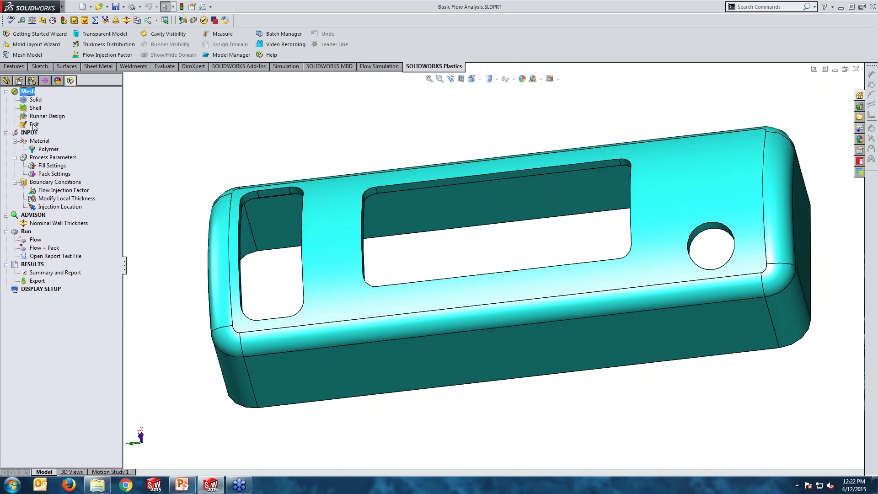
left_click(6, 132)
left_click(6, 140)
left_click(6, 149)
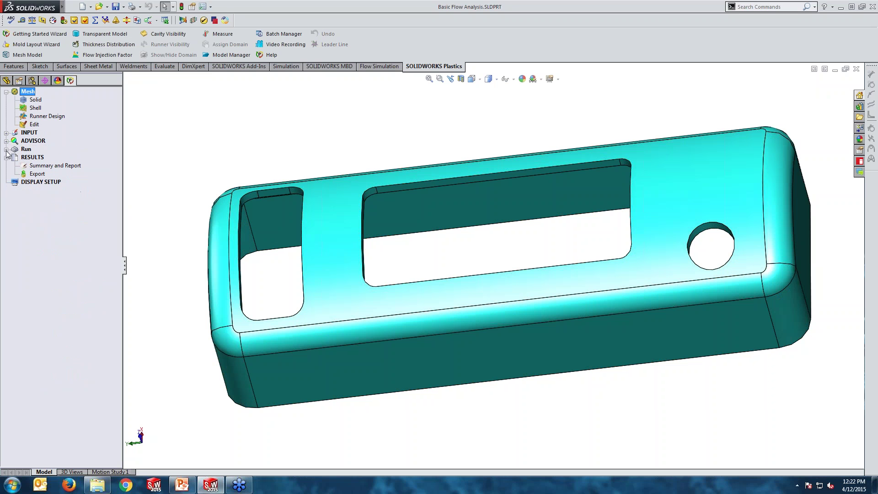
left_click(6, 157)
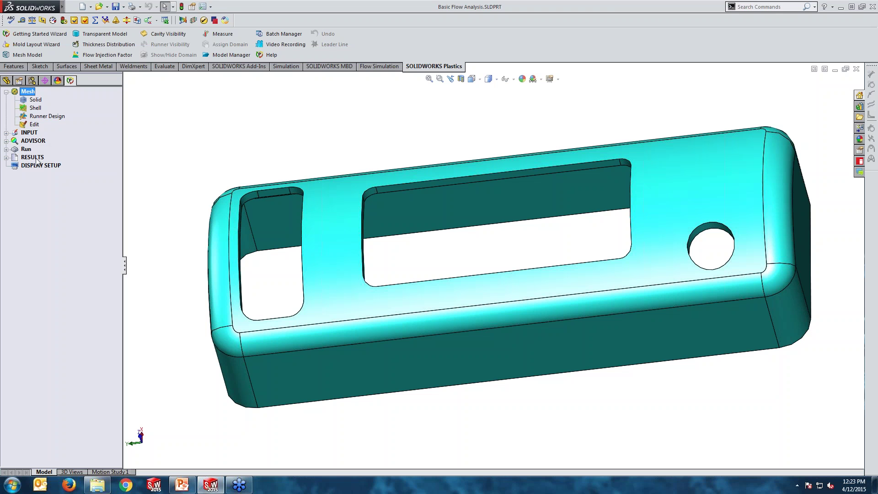
Open the polymer material database from the study's inputs, enlarge its window and look through the complete list of plastic families.
left_click(6, 133)
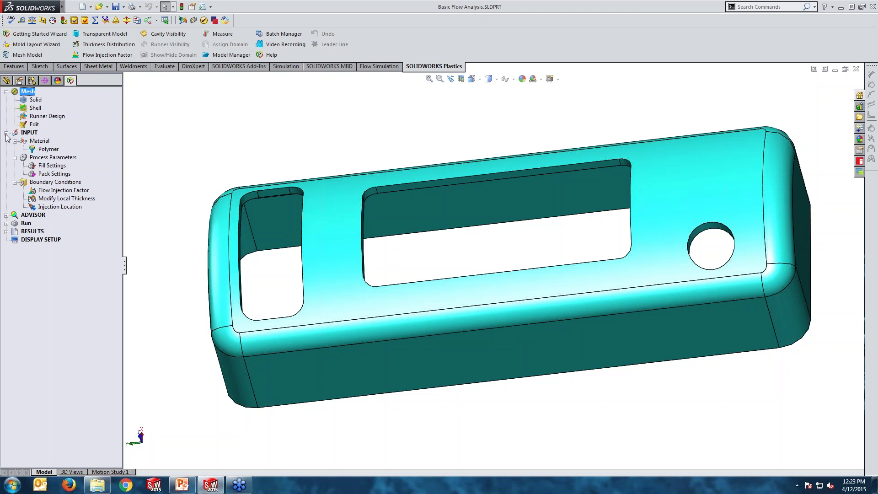
right_click(47, 150)
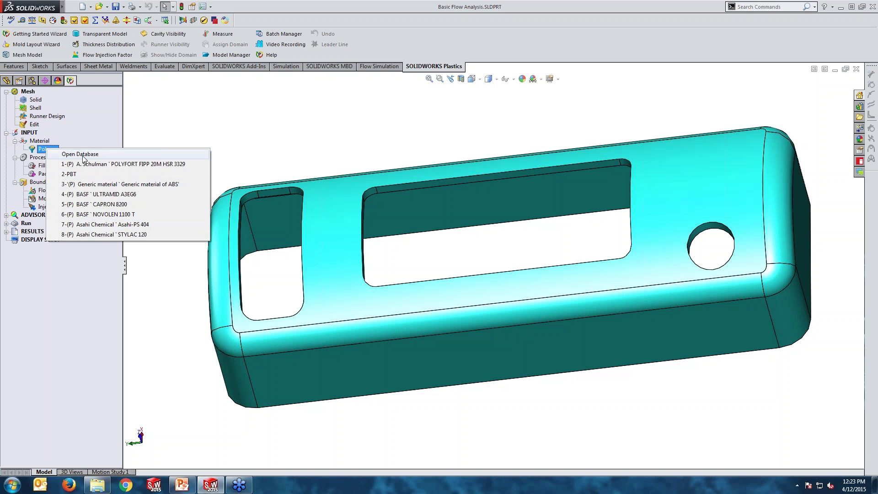
left_click(83, 155)
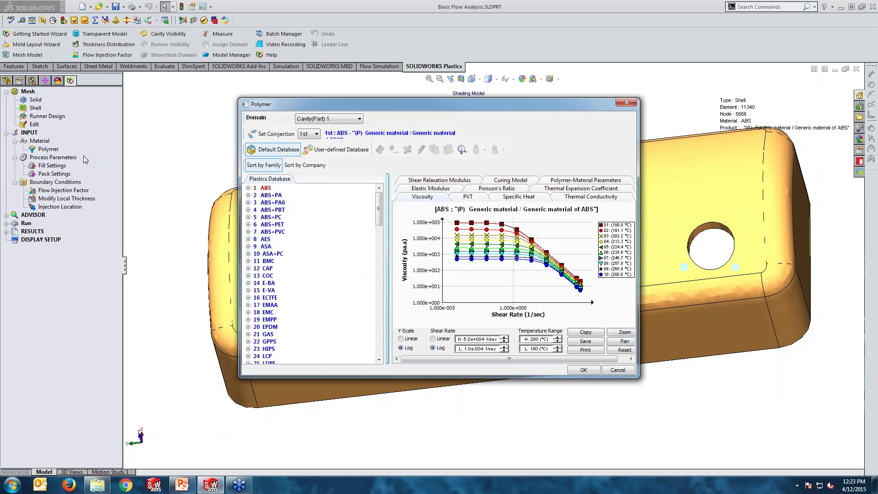
left_click_drag(239, 98, 157, 36)
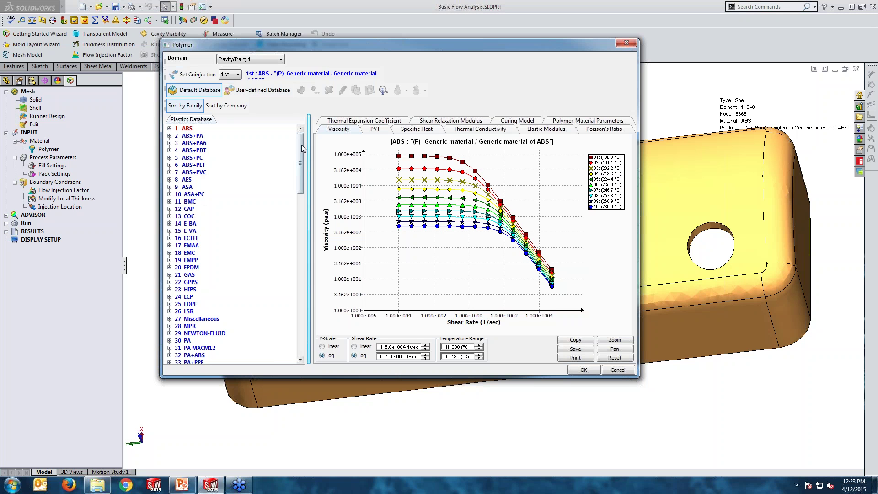
left_click_drag(300, 144, 295, 320)
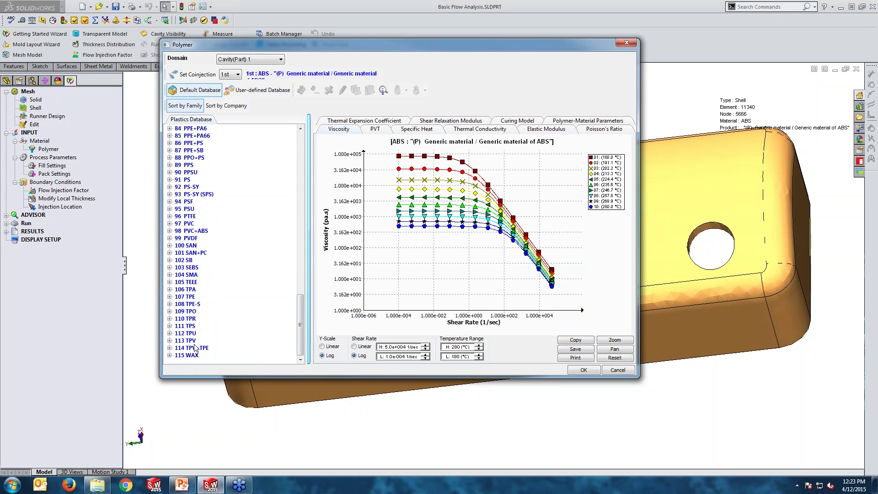
left_click_drag(301, 326, 300, 153)
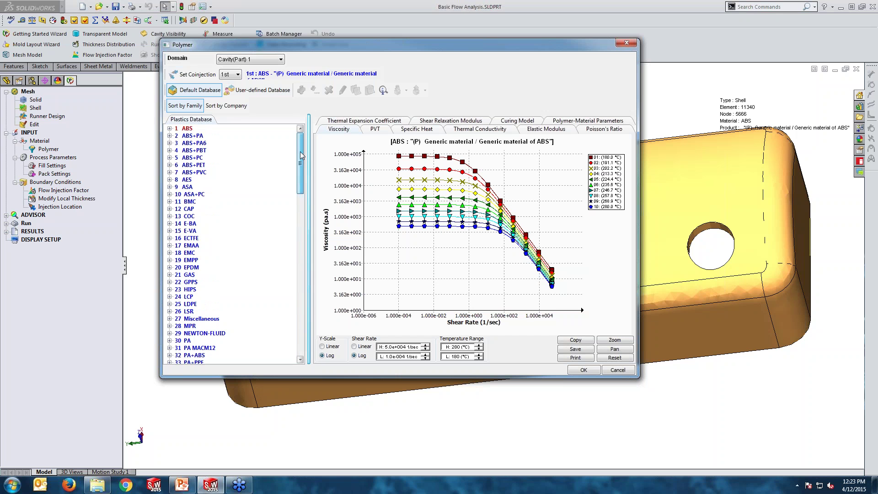
Expand the ABS family and look through its available grades.
left_click(169, 129)
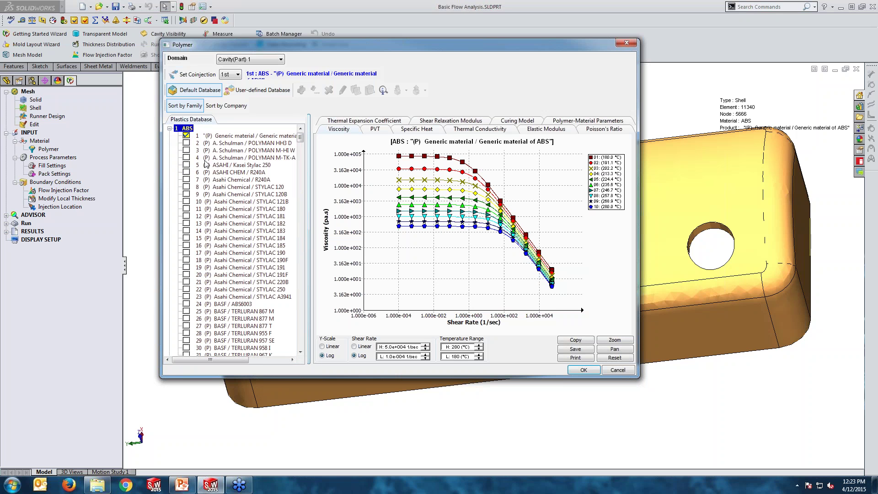
left_click(301, 154)
left_click_drag(302, 153, 300, 310)
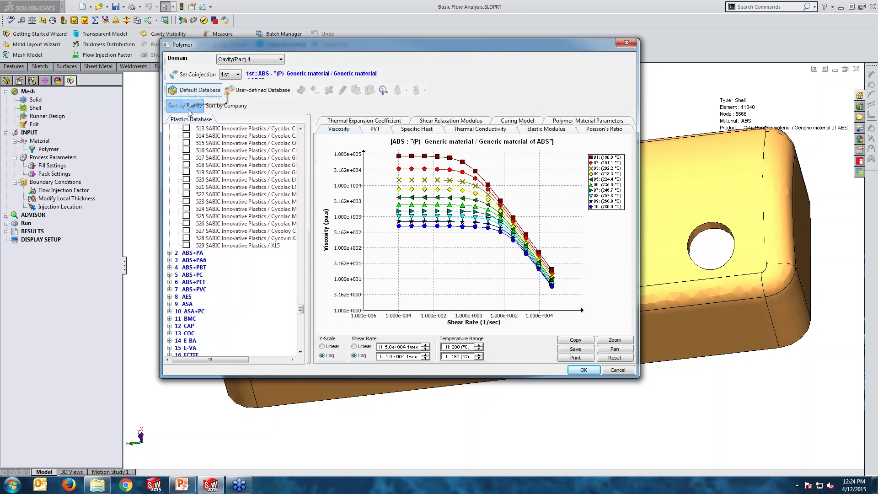
Sort the plastics database by company and look through the grades offered by BASF.
left_click(218, 109)
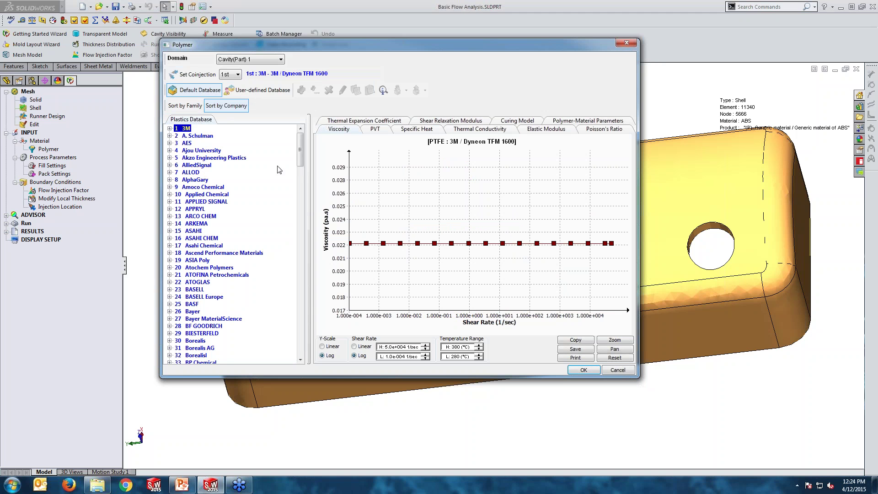
scroll(300, 168, "down", 4)
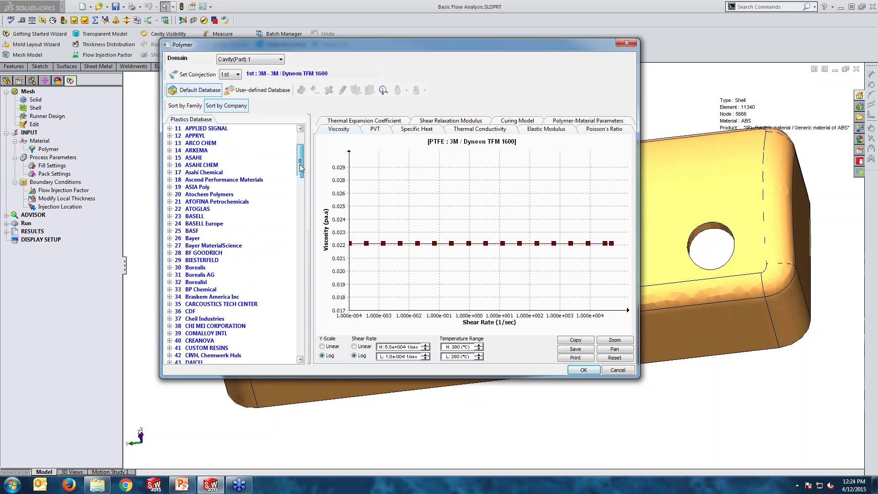
scroll(301, 168, "down", 2)
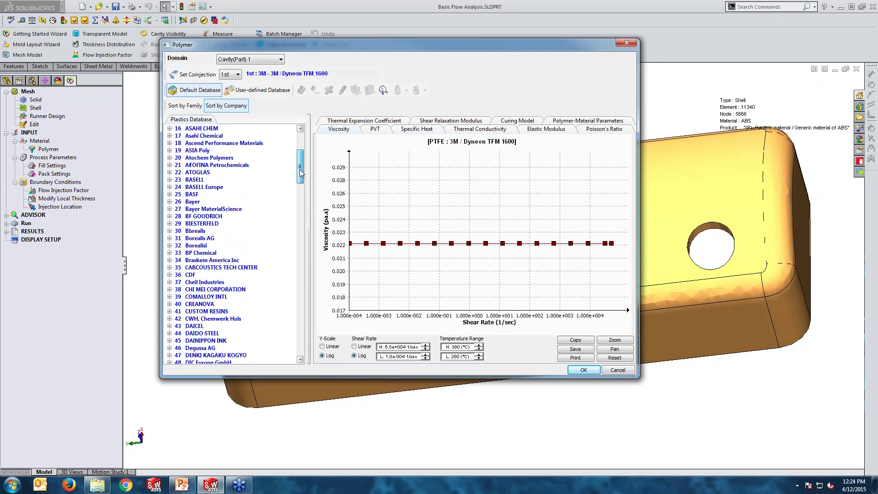
double_click(176, 198)
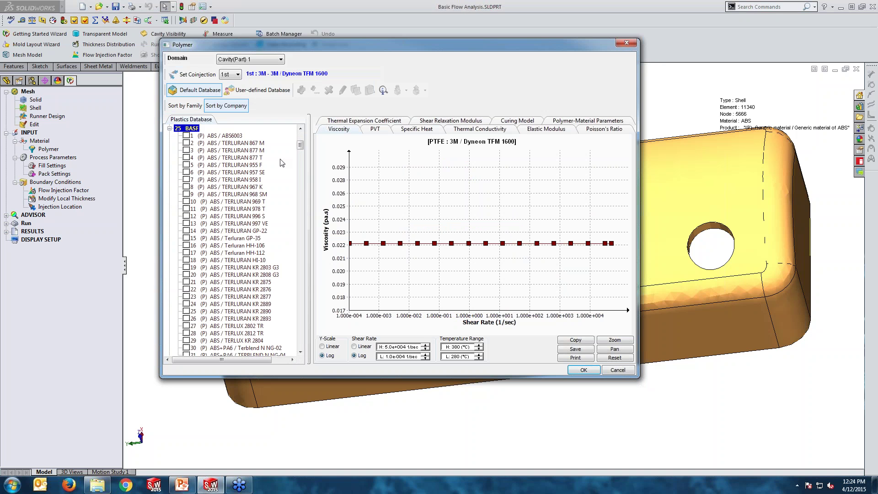
left_click_drag(300, 146, 302, 197)
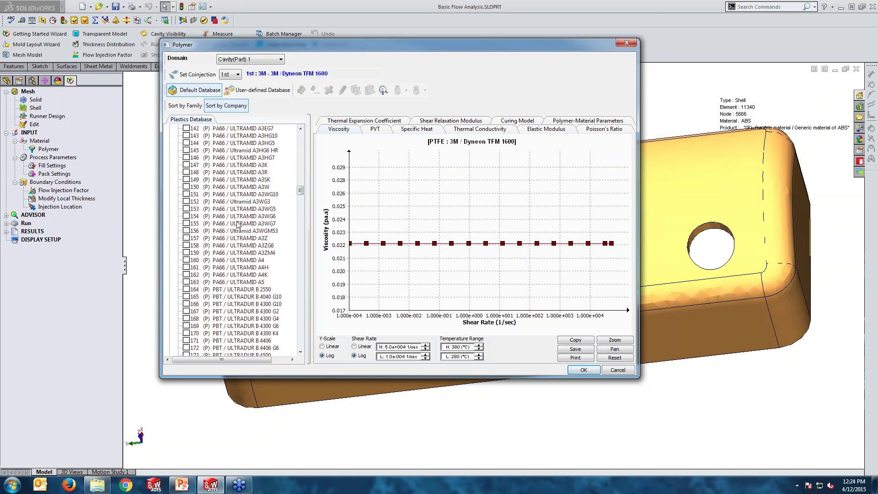
left_click_drag(300, 191, 302, 137)
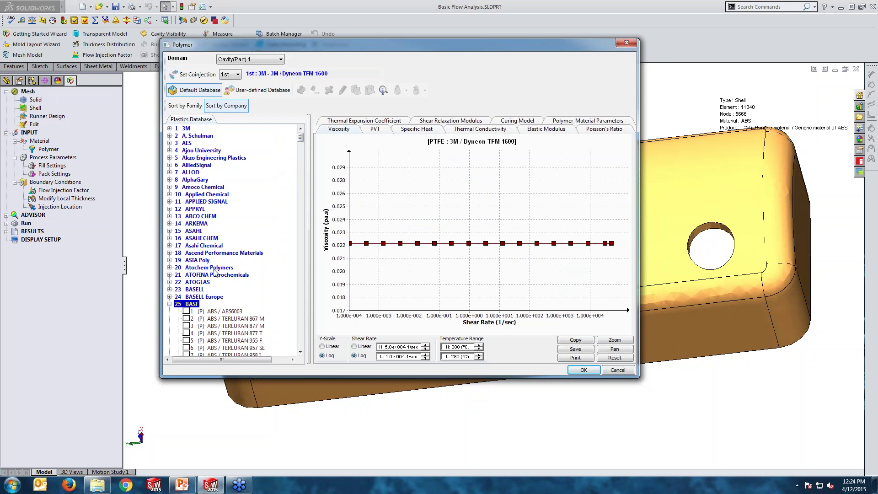
Pick BASF ABS6003 and review its viscosity, PVT, specific heat, thermal conductivity, elastic modulus and Poisson's ratio curves in an enlarged window.
left_click(222, 311)
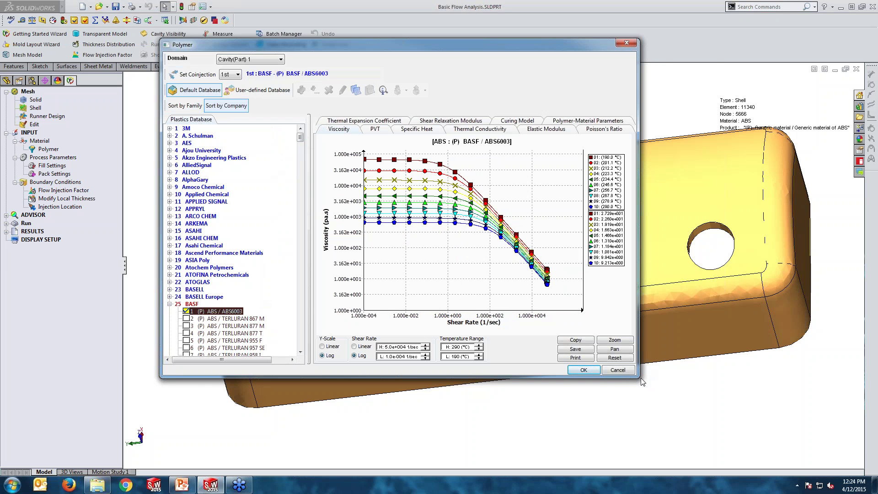
left_click_drag(641, 378, 709, 421)
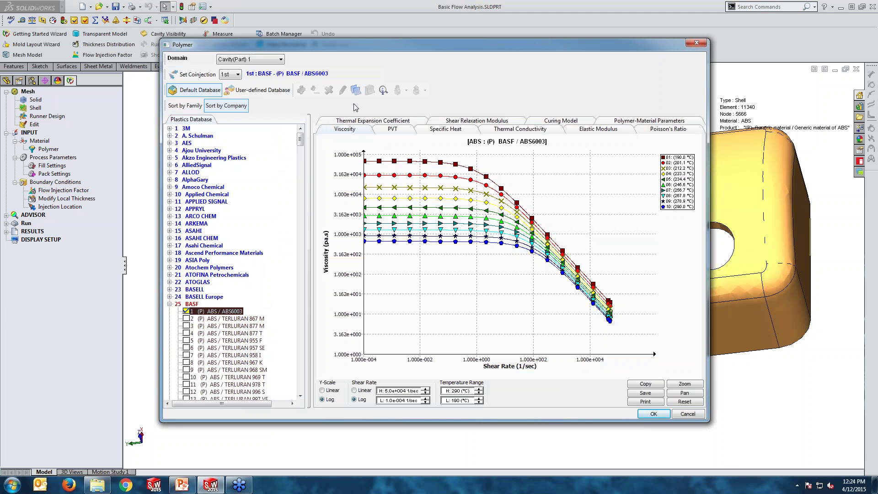
left_click(344, 128)
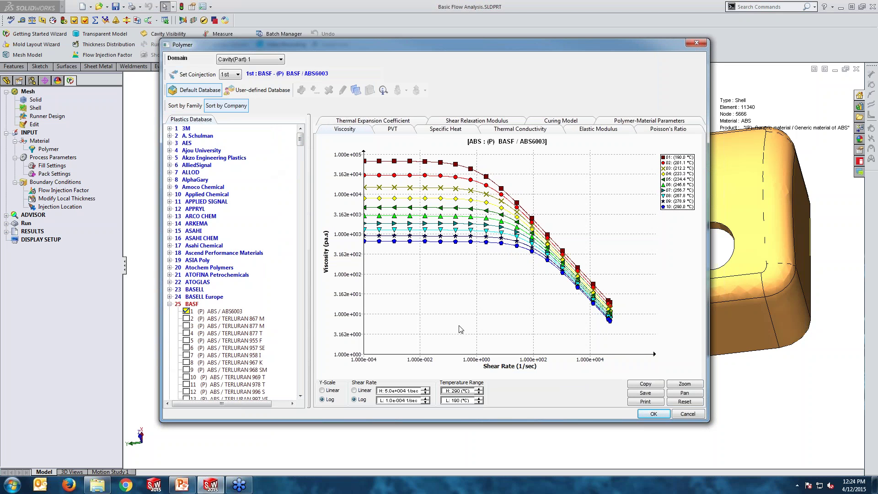
left_click(390, 129)
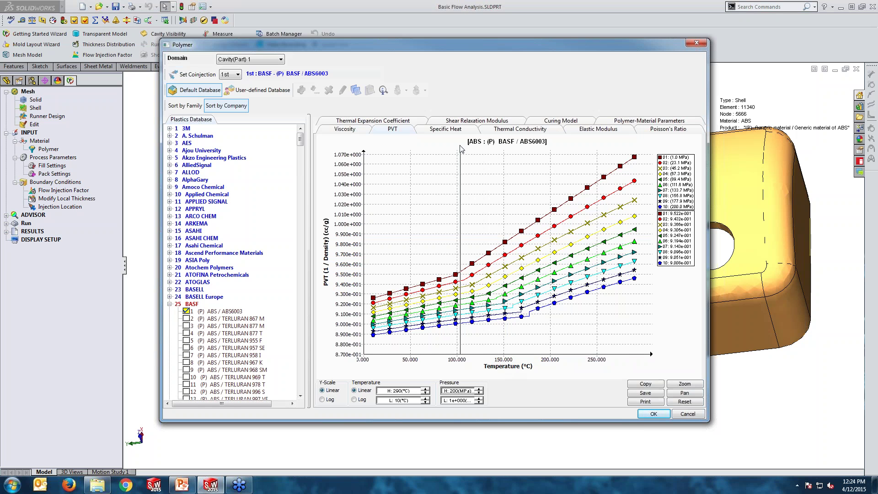
left_click(455, 129)
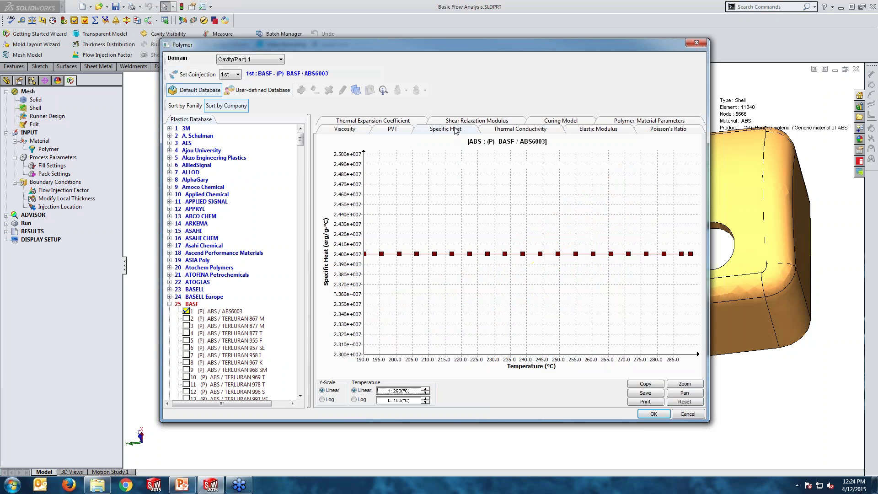
left_click(511, 130)
left_click(597, 133)
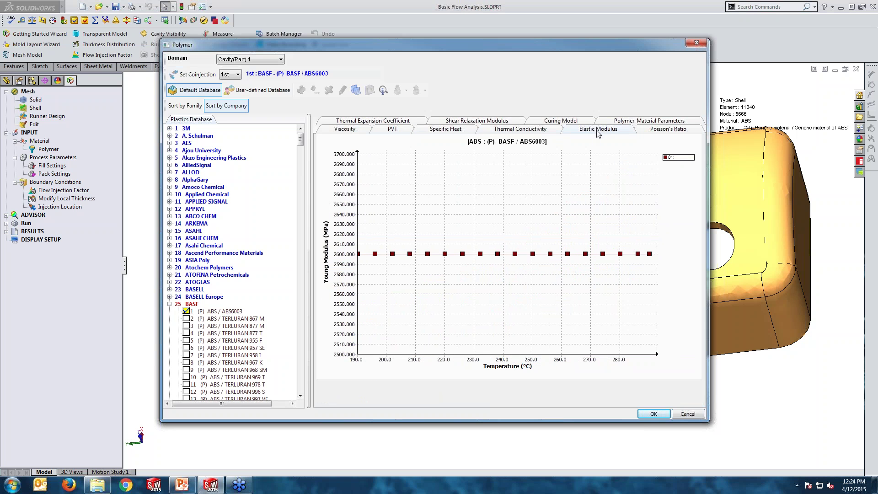
left_click(651, 133)
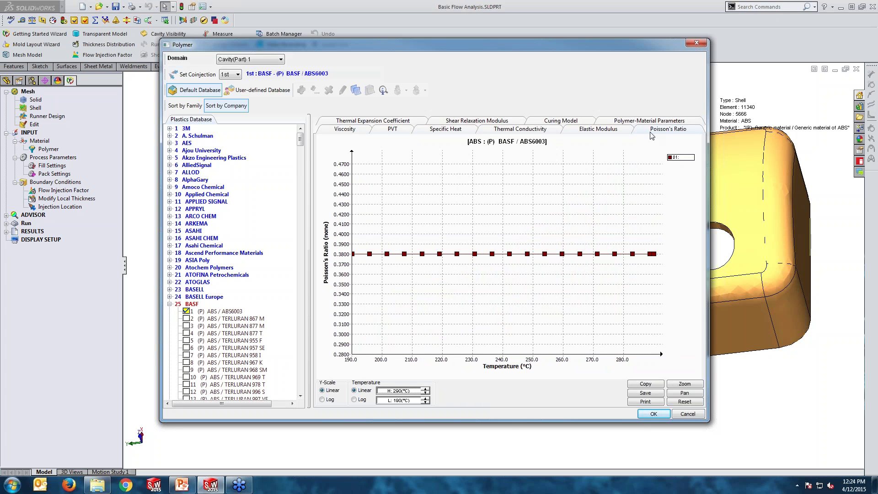
Review ABS6003's material parameters, curing, shear relaxation and thermal expansion data, check the user-defined database, and close without applying a material.
left_click(649, 121)
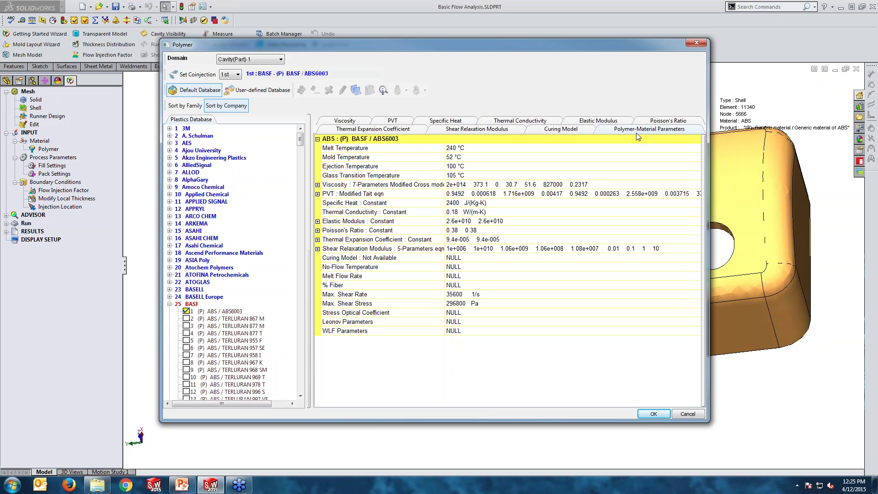
left_click(551, 131)
left_click(485, 130)
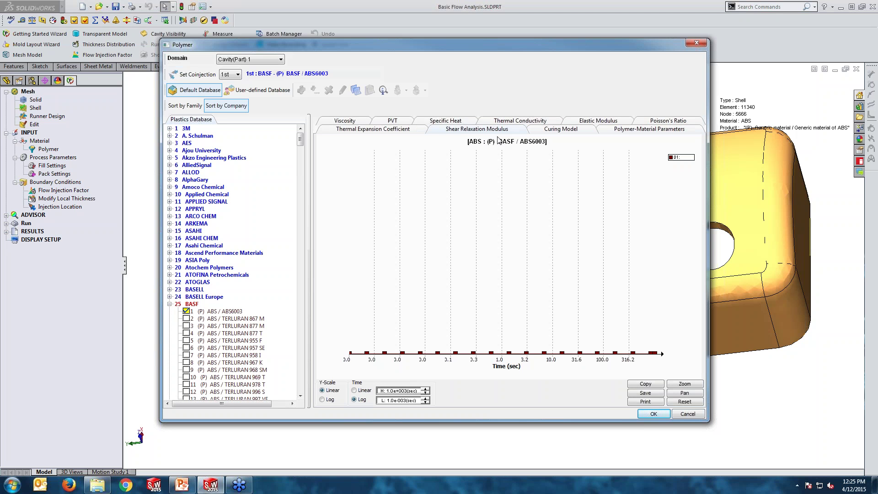
left_click(391, 130)
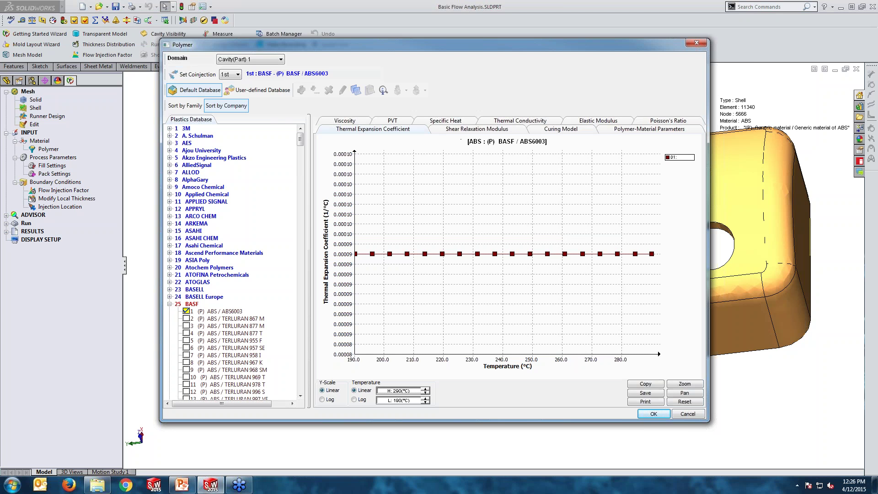
left_click(249, 90)
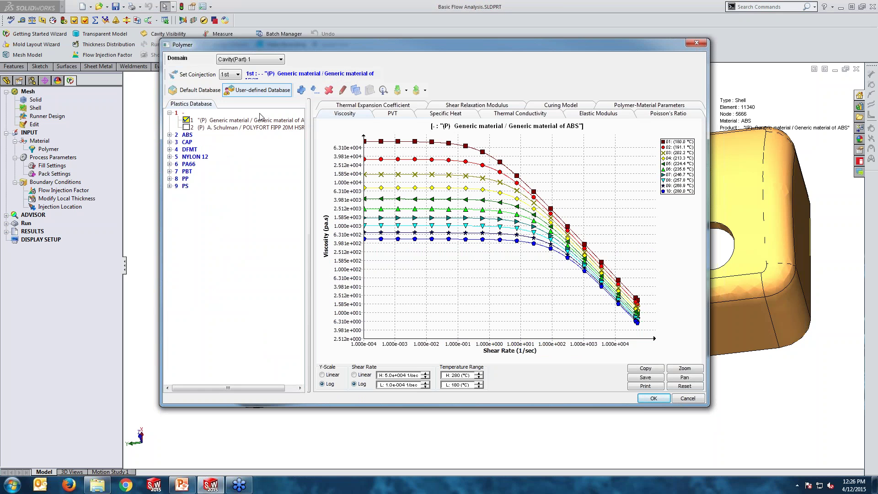
left_click(700, 42)
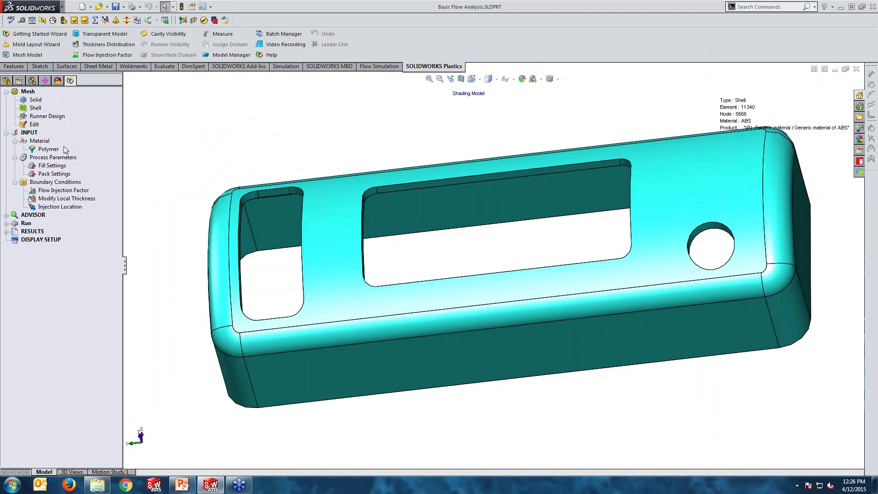
Assign the recently used BASF NOVOLEN 1100 T as the part's polymer.
right_click(50, 150)
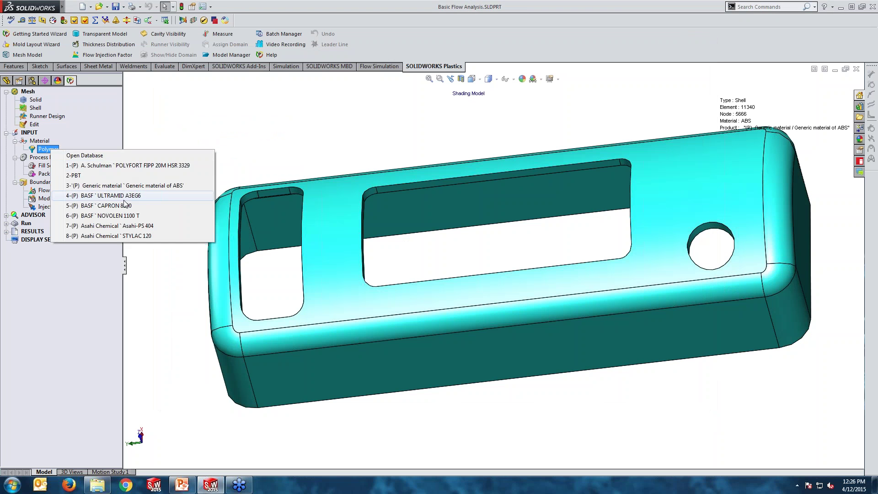
left_click(123, 220)
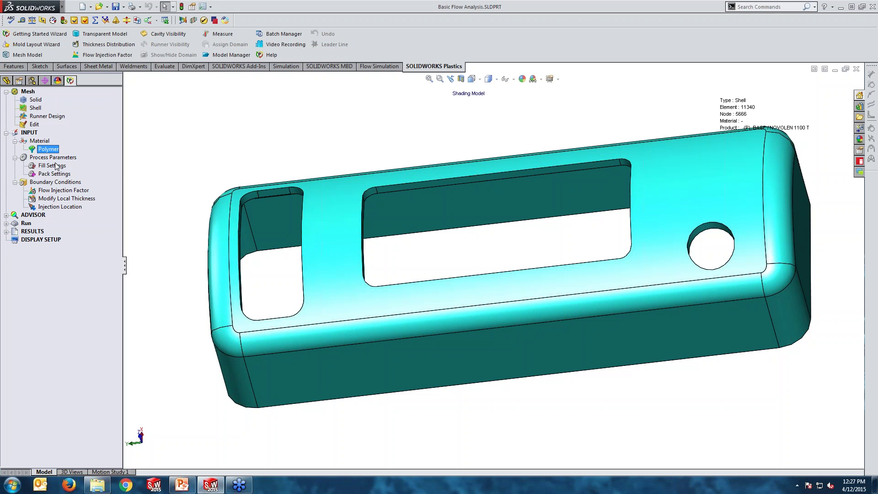
Open the fill settings and show their advanced parameters.
right_click(55, 165)
left_click(80, 168)
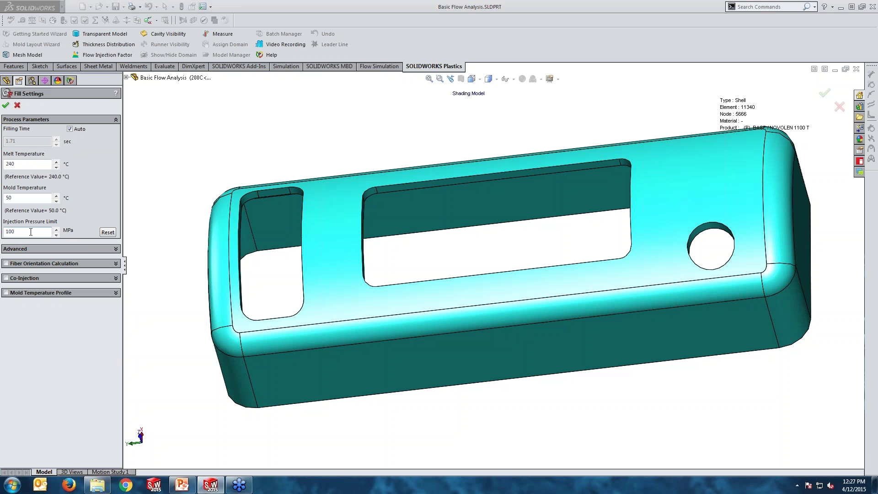
left_click(84, 249)
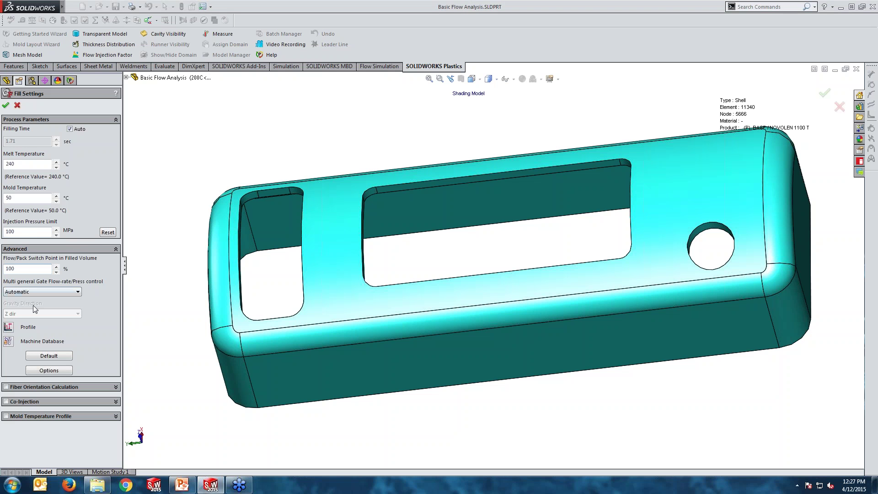
left_click(8, 341)
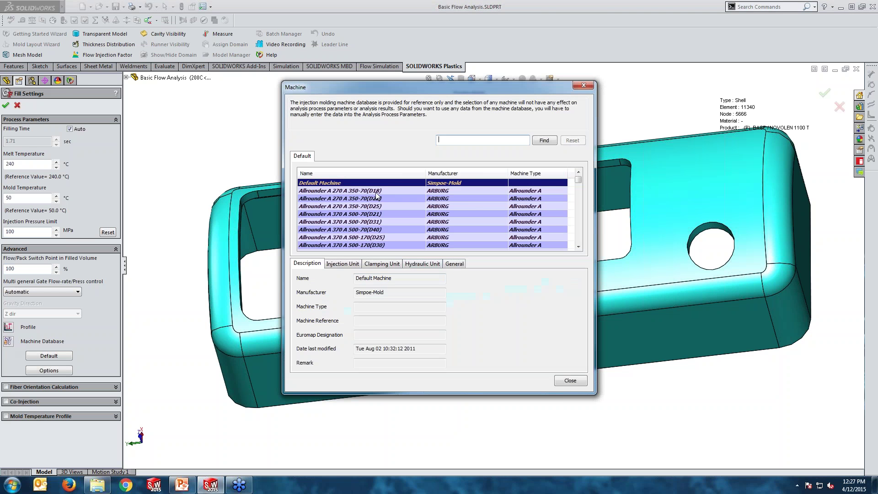
left_click_drag(578, 180, 578, 203)
left_click(336, 206)
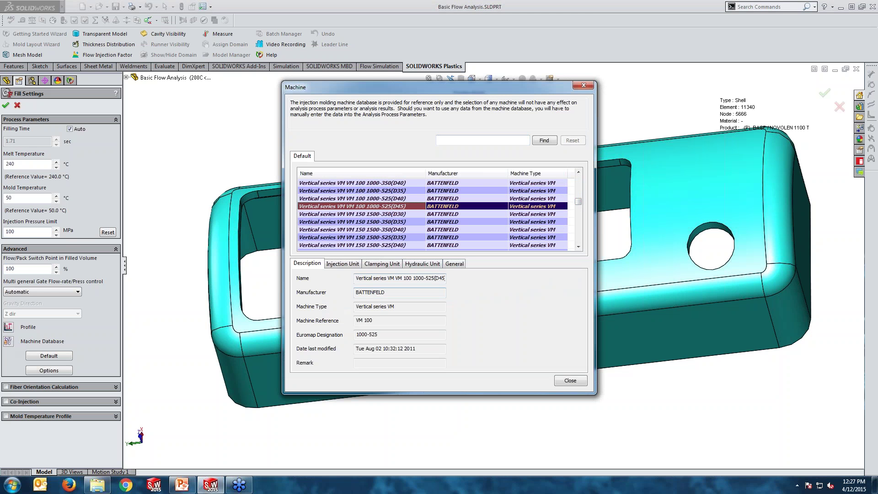
Review the selected machine's injection unit, clamping unit, hydraulic unit and general data, and close the machine database.
left_click(345, 264)
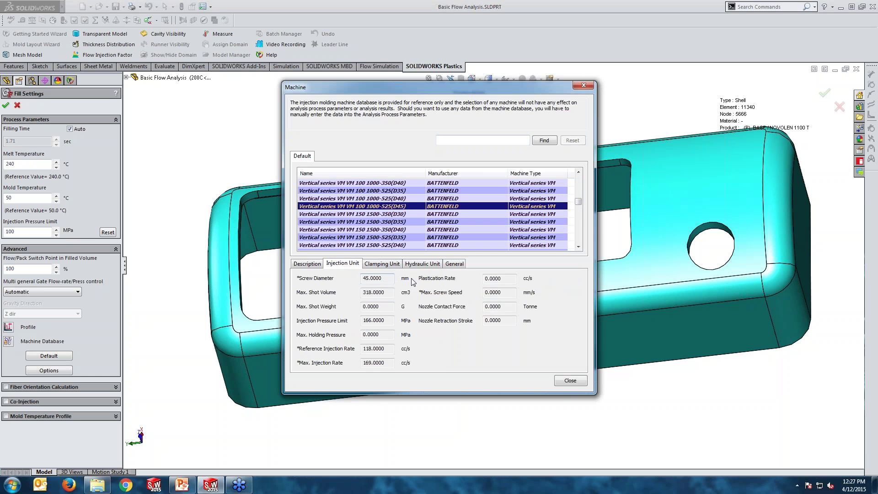
left_click(388, 264)
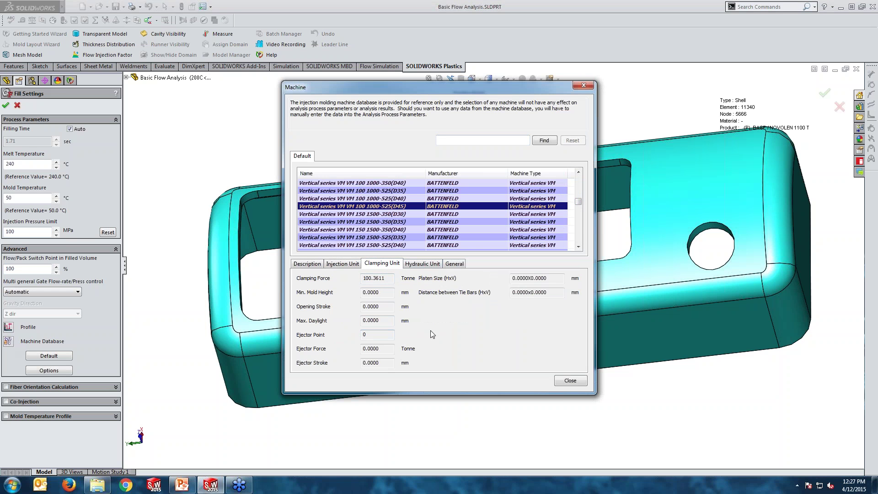
left_click(429, 269)
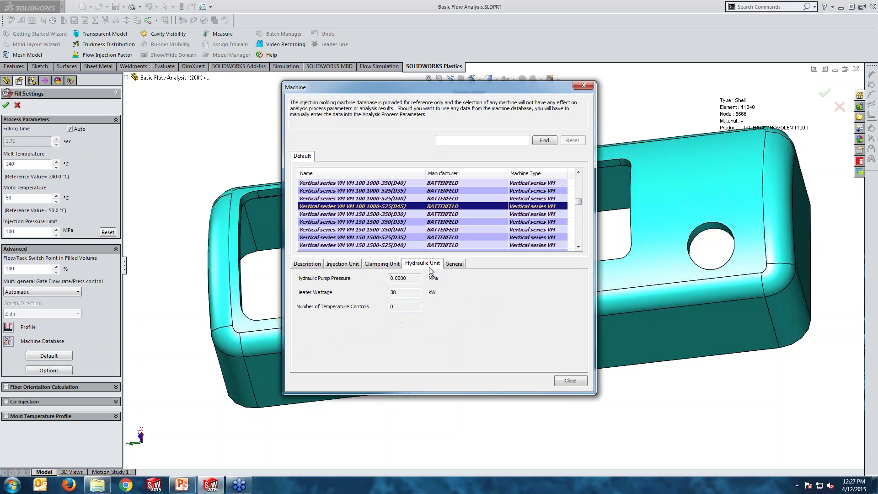
left_click(454, 269)
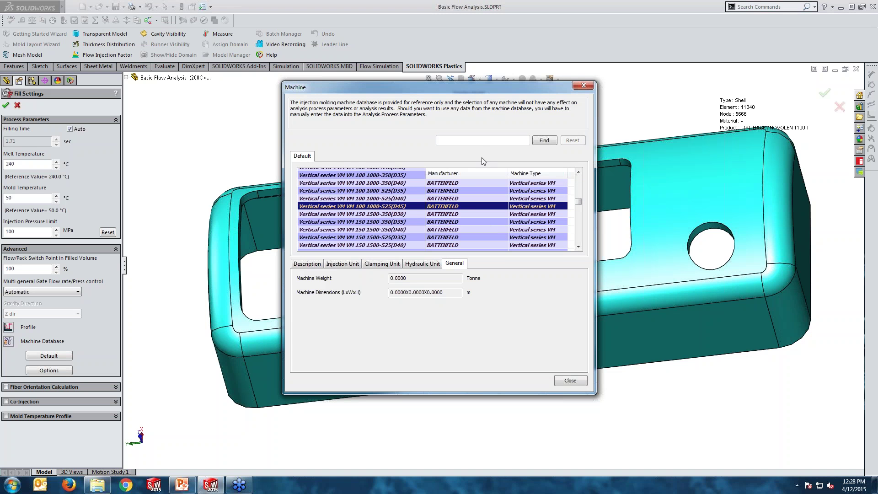
left_click(488, 141)
left_click(584, 85)
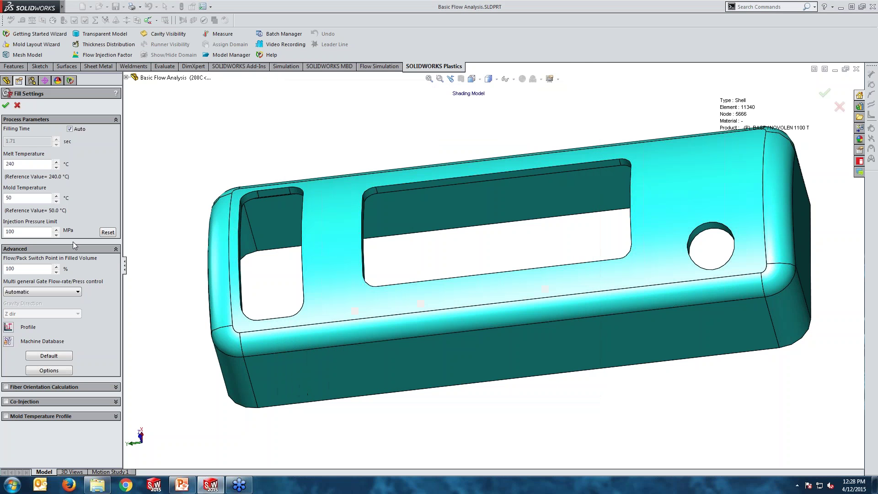
View the flow rate profile, close it without changes, and accept the fill settings.
left_click(8, 327)
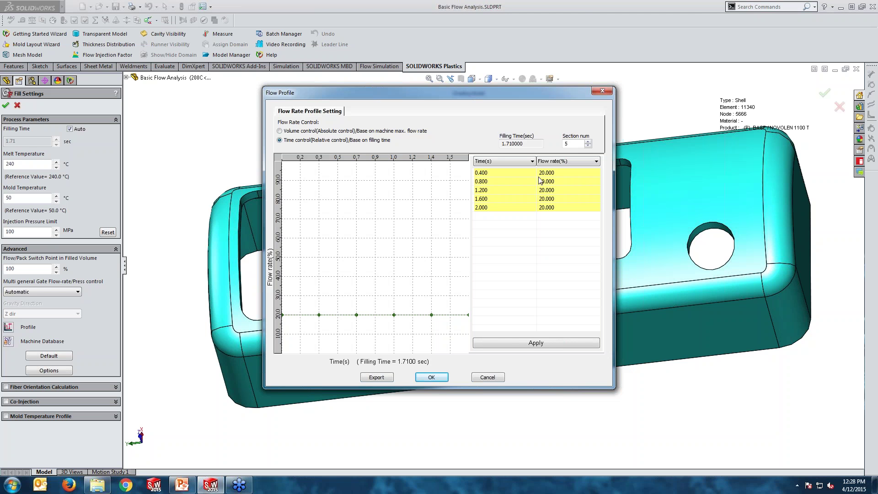
left_click(602, 91)
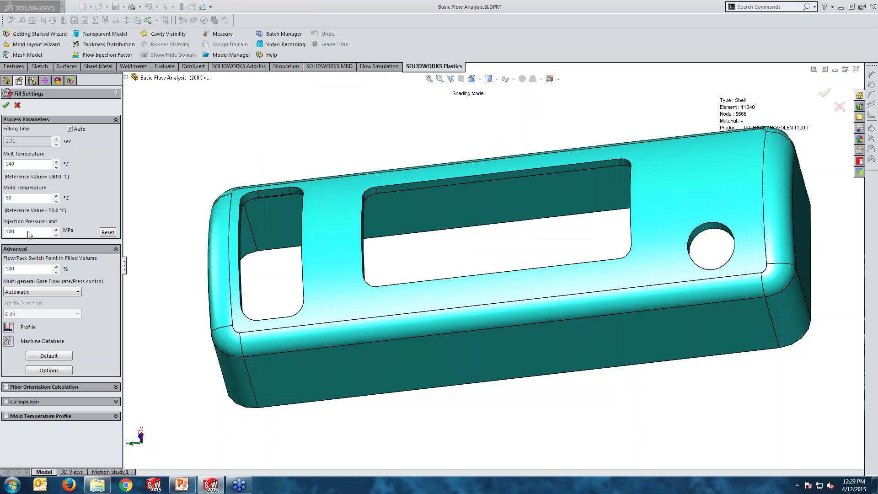
left_click(6, 106)
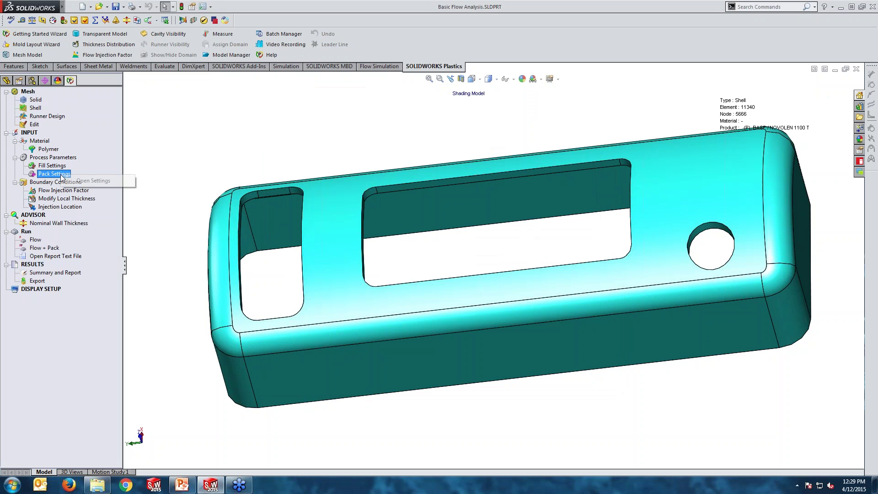
Open the pack settings, view the pressure profile, and leave the settings without making changes.
double_click(59, 174)
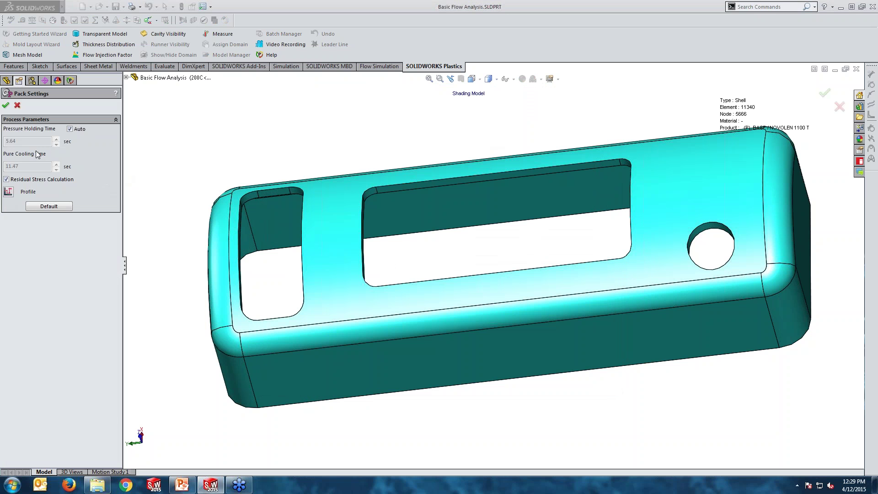
left_click(8, 192)
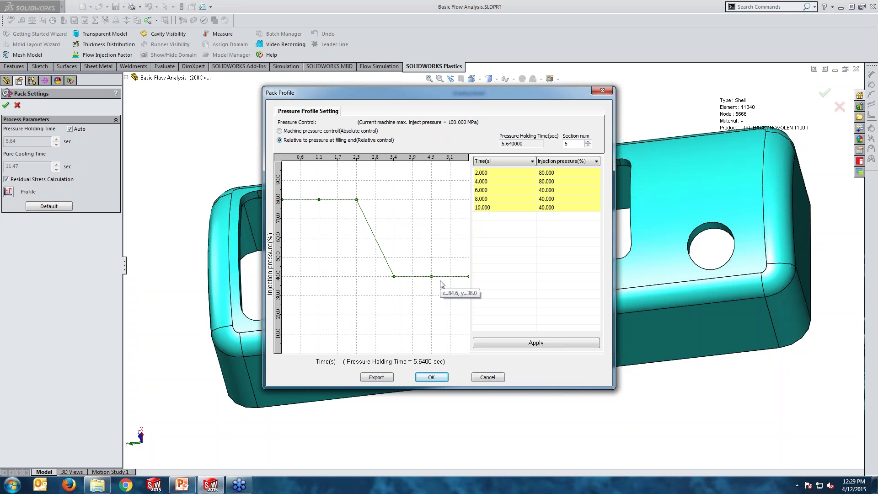
left_click(602, 91)
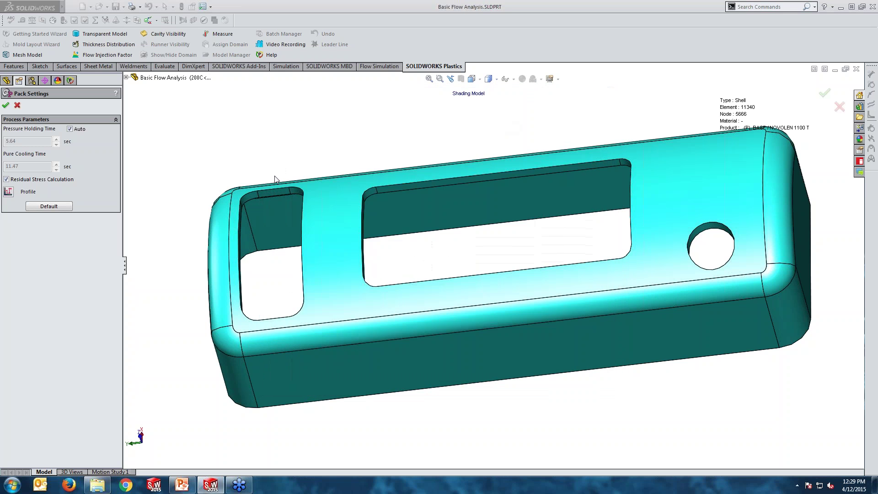
left_click(19, 106)
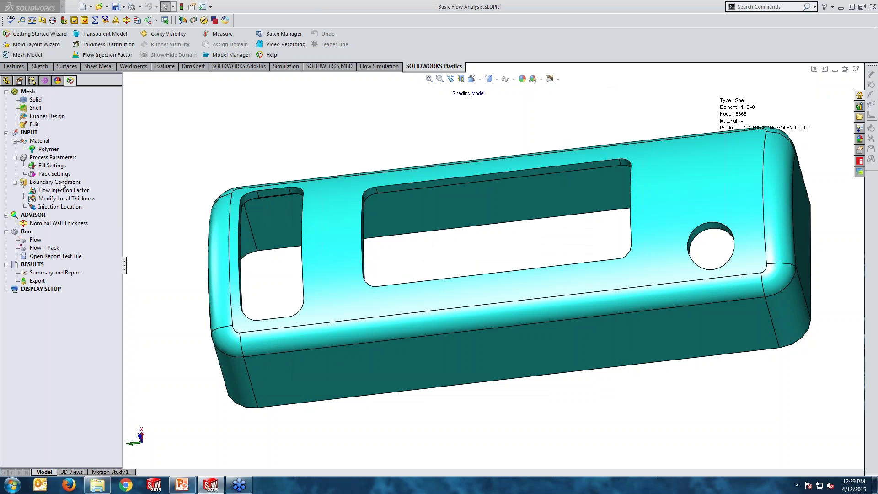
Add an injection location with a 5 mm pointer diameter midway along the outer rim edge of the short end wall beside the small rectangular opening.
left_click(58, 208)
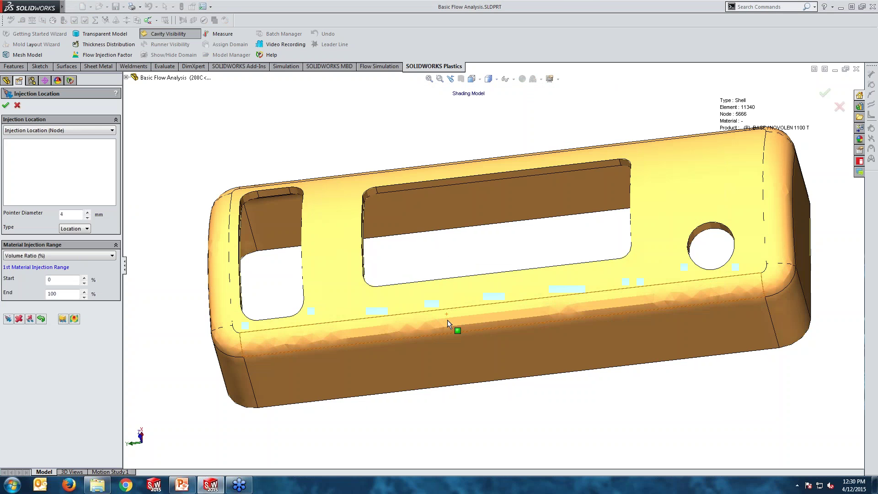
middle_click_drag(447, 320, 439, 188)
middle_click_drag(433, 306, 372, 238)
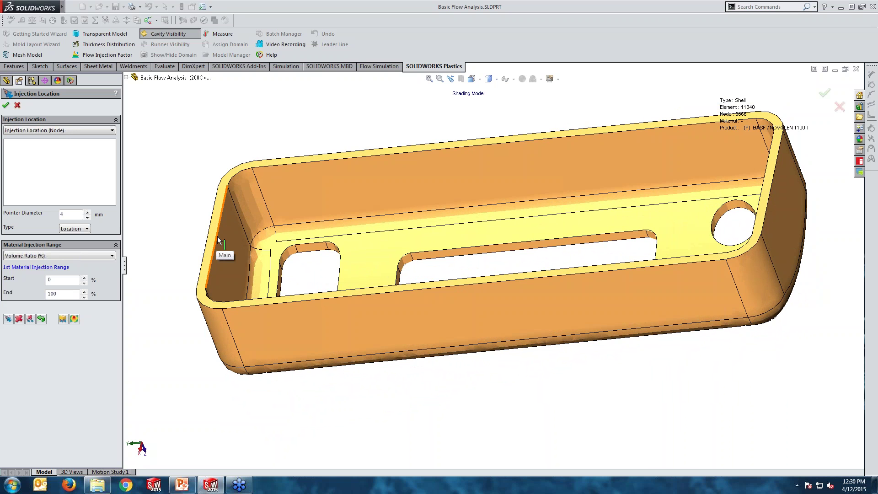
left_click(222, 228)
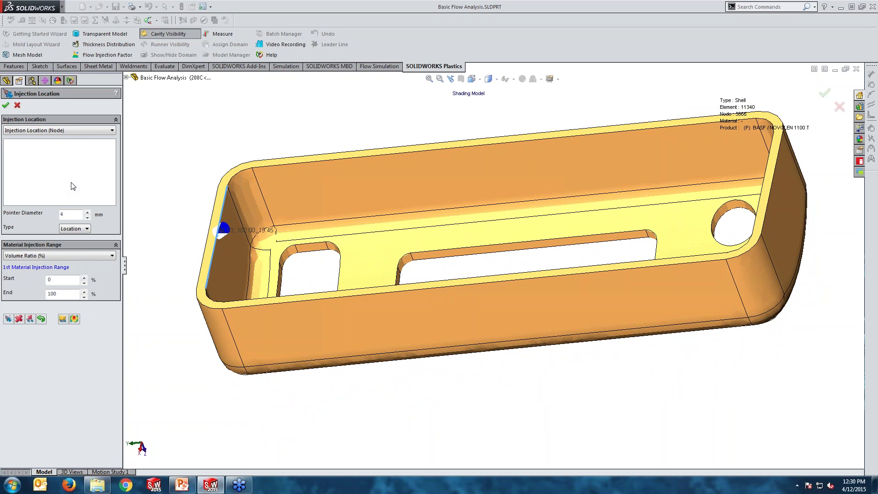
left_click(210, 238)
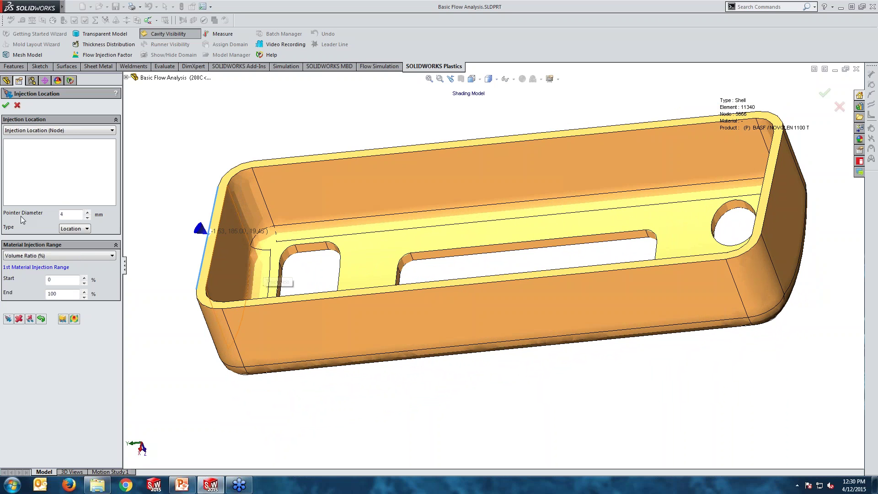
left_click_drag(68, 214, 51, 214)
type("5")
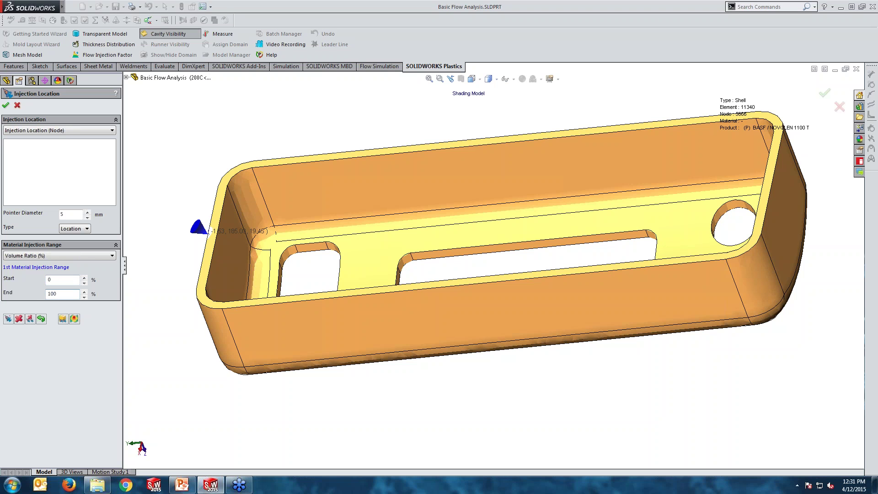
left_click(8, 318)
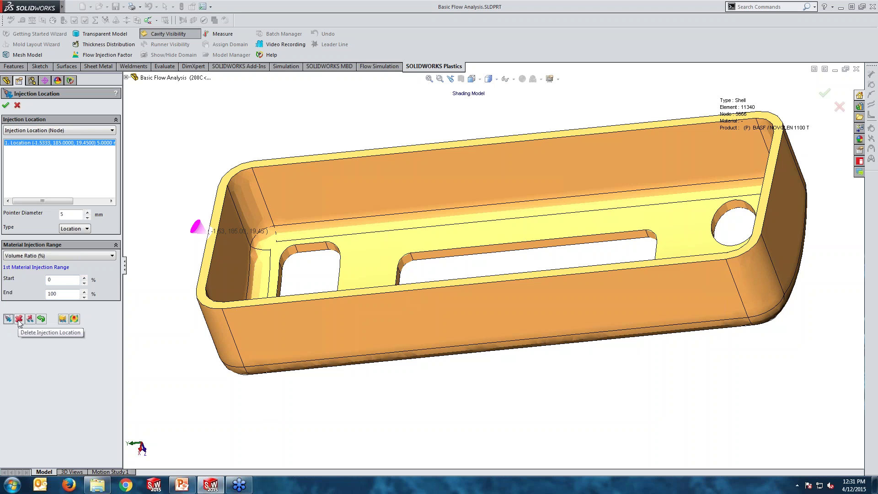
Preview the predicted flow pattern from the injection location and accept the location.
left_click(73, 320)
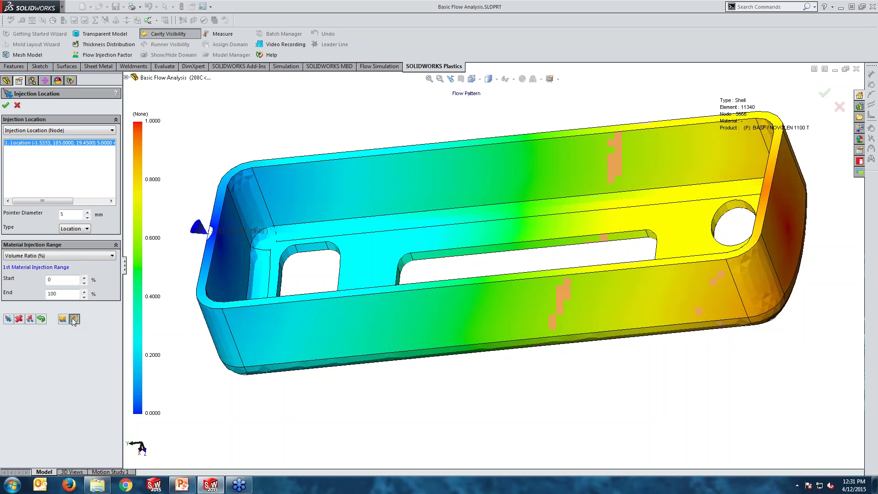
middle_click_drag(401, 333, 314, 307)
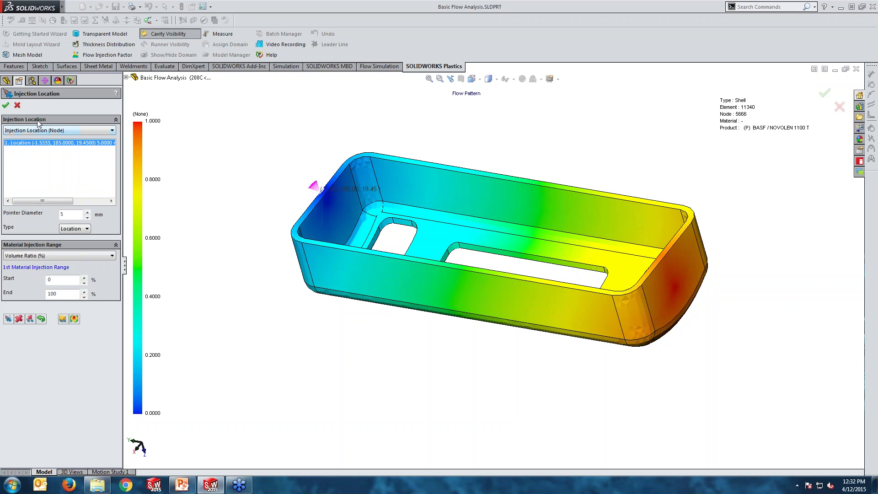
left_click(5, 105)
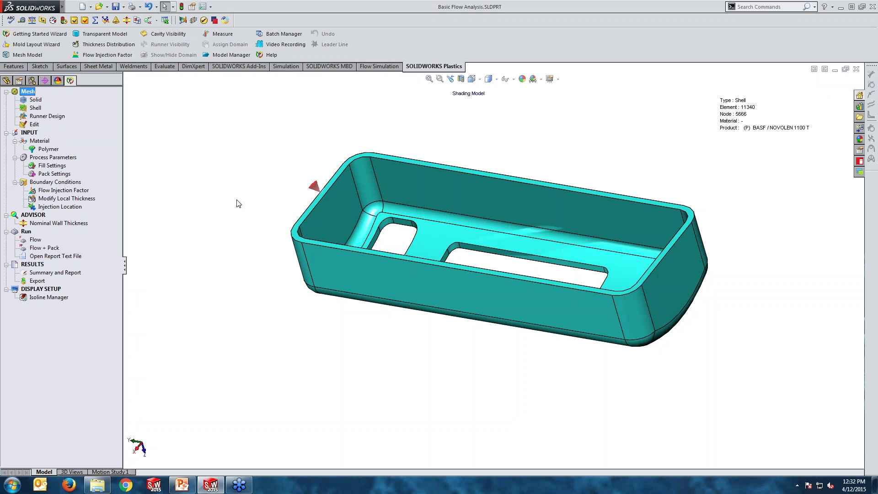
Run the Flow analysis, enlarging the Analysis Manager and moving it clear of the model.
left_click(38, 244)
left_click(44, 249)
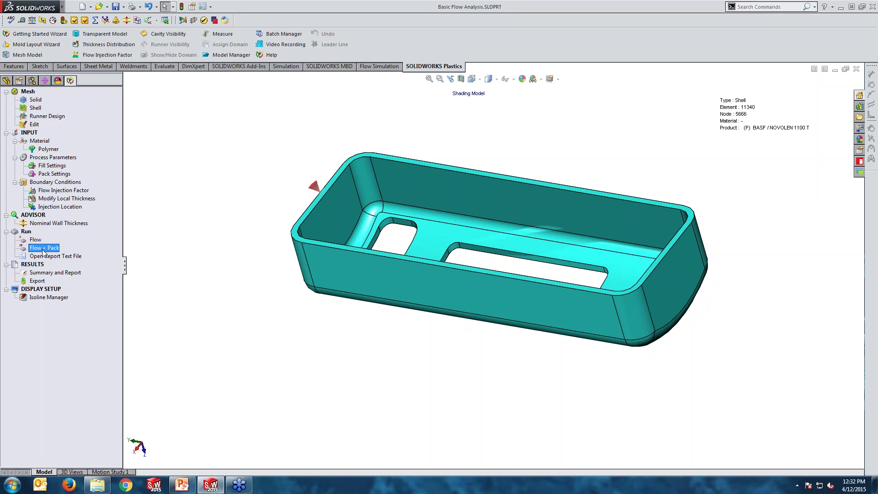
left_click(35, 241)
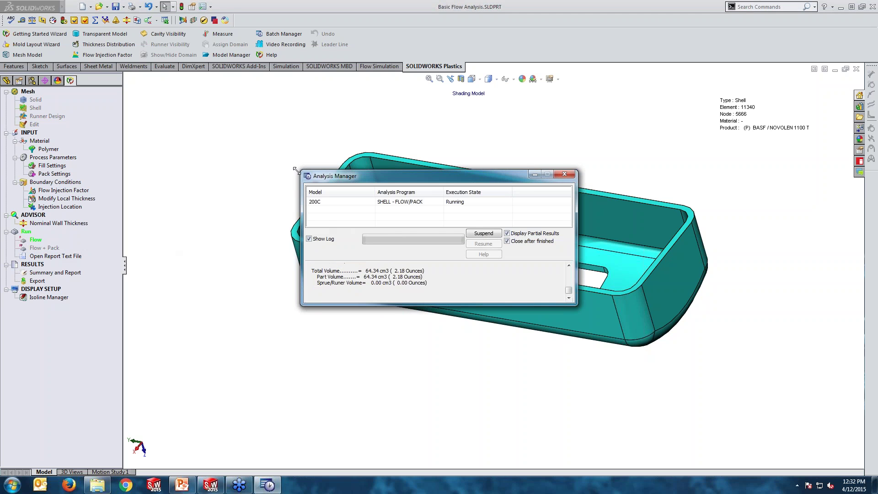
left_click_drag(301, 170, 228, 121)
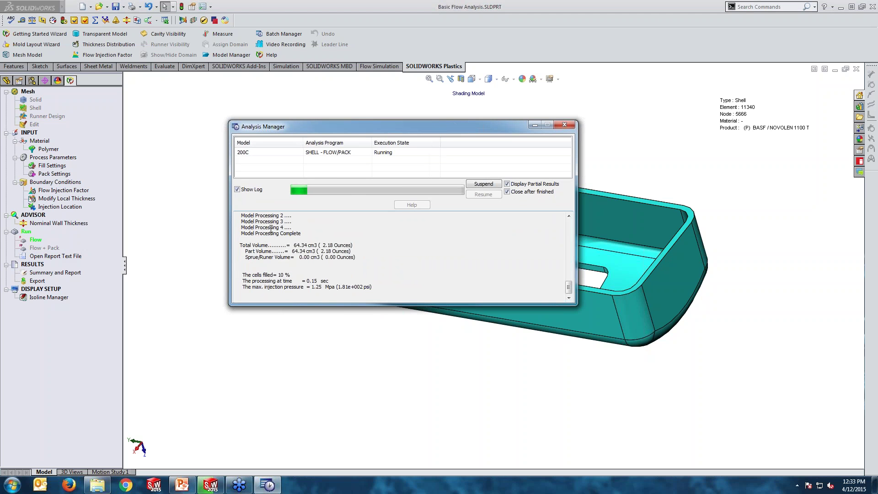
left_click_drag(328, 125, 230, 299)
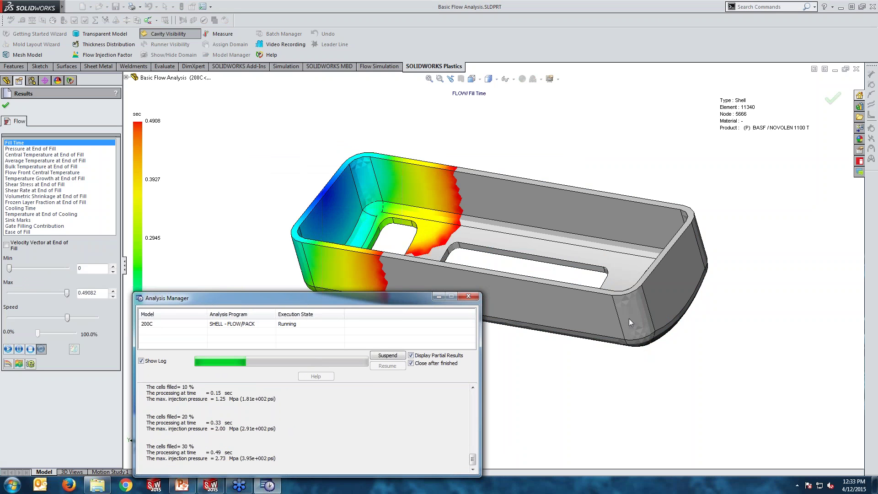
Watch the partial Fill Time results from several viewing angles while the flow analysis runs.
left_click(634, 350)
scroll(613, 350, "up", 3)
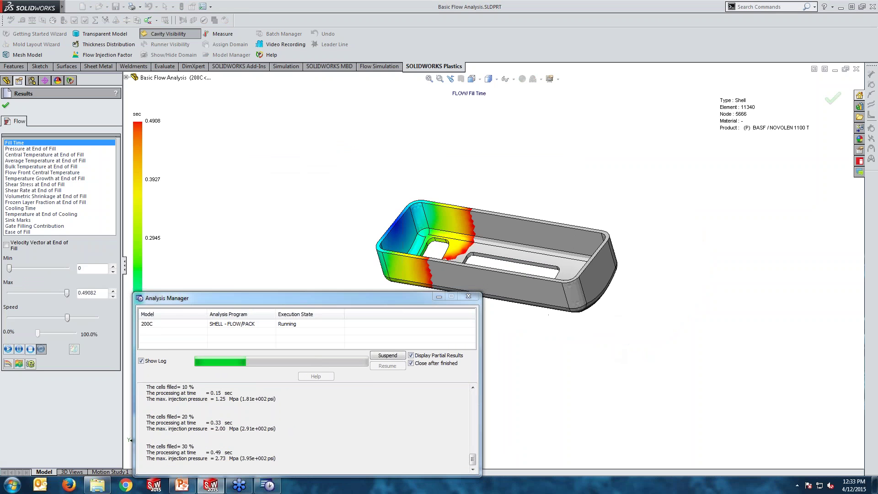
middle_click_drag(549, 313, 547, 333)
scroll(547, 332, "down", 2)
scroll(507, 301, "up", 2)
scroll(503, 298, "down", 1)
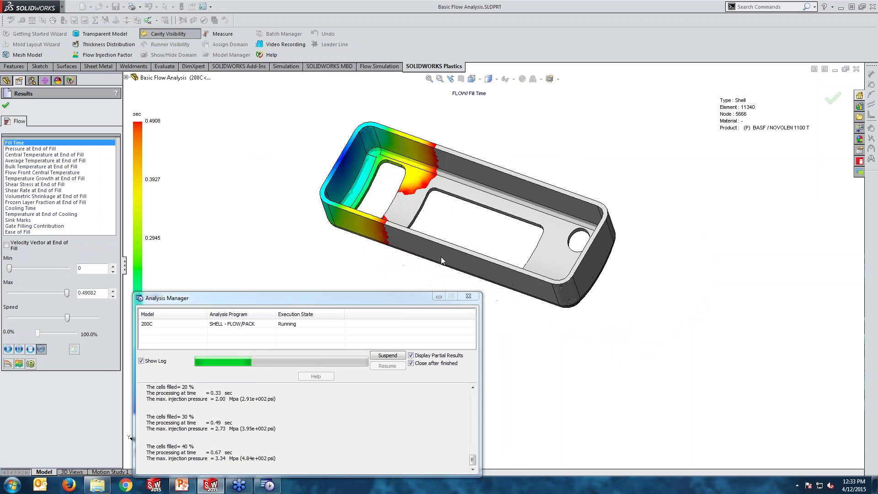
scroll(440, 258, "down", 2)
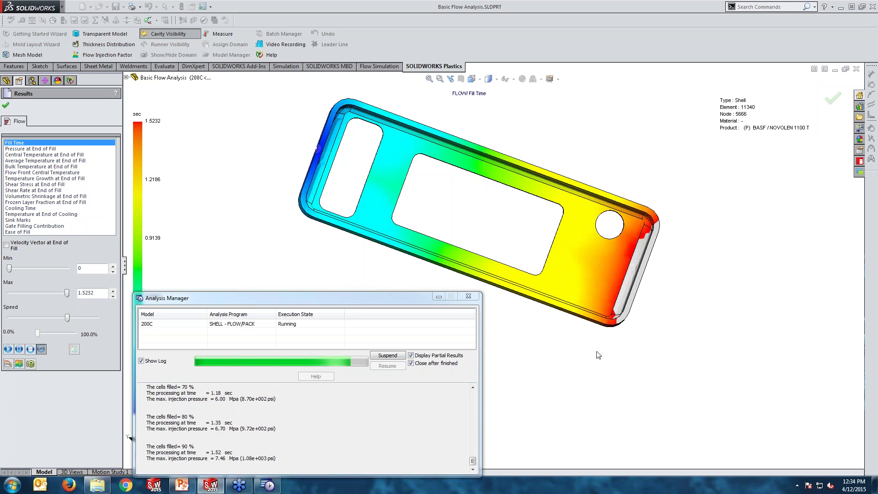
middle_click_drag(583, 355, 573, 282)
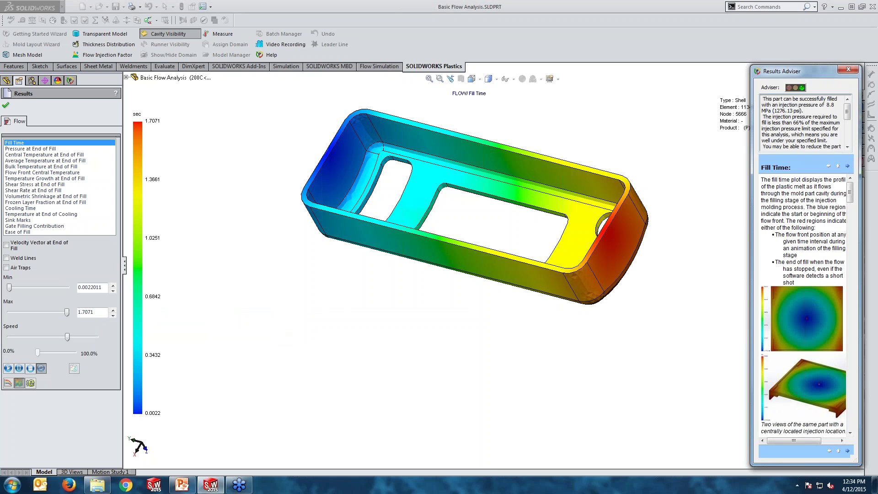
Widen the Results Adviser and play the Fill Time animation in shaded and contour-line display, ending stopped in shaded display.
left_click_drag(751, 115, 694, 115)
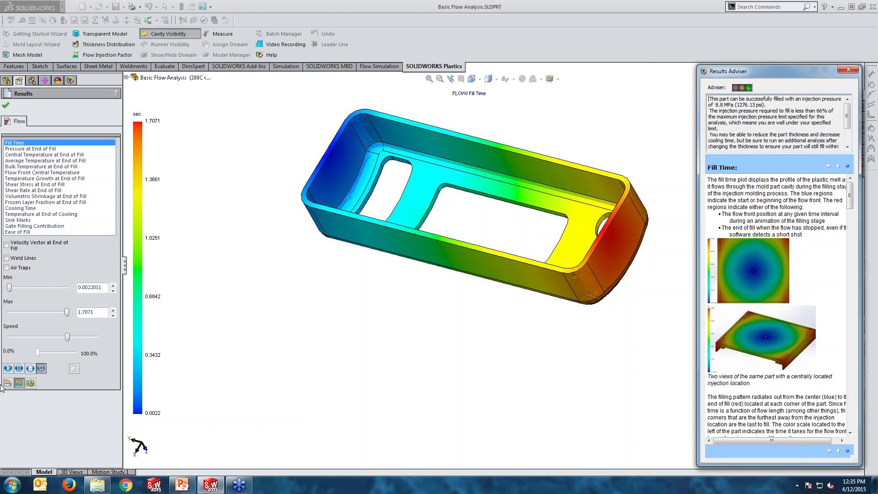
left_click(7, 369)
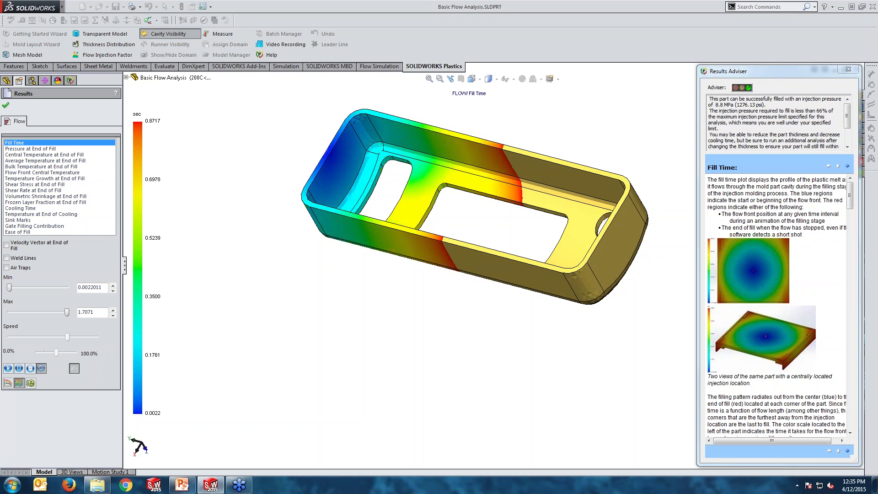
left_click(73, 369)
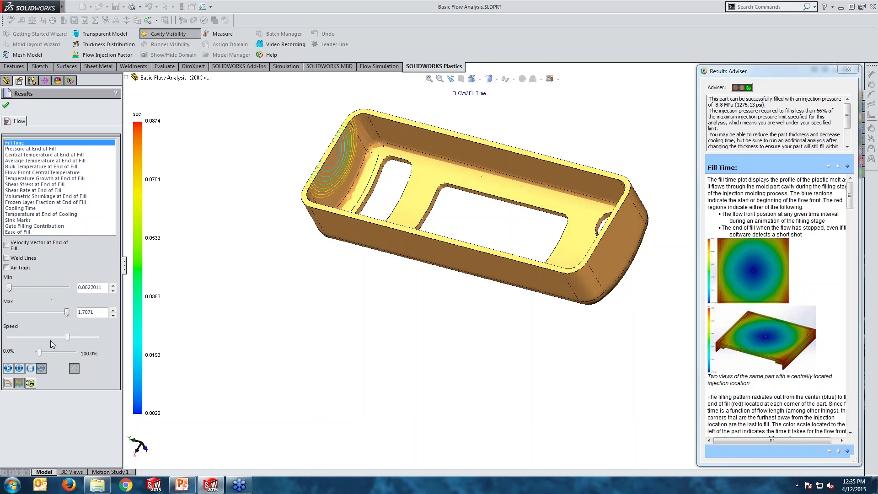
left_click(31, 371)
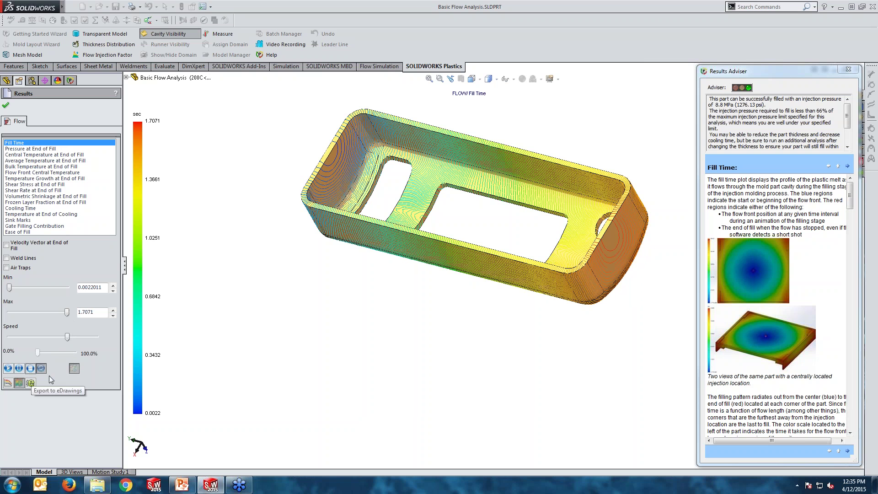
left_click(73, 369)
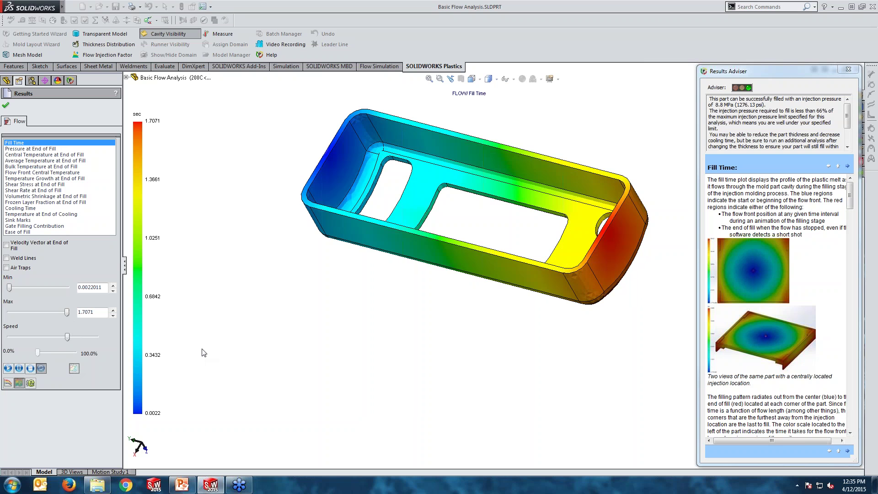
middle_click_drag(591, 207, 522, 237)
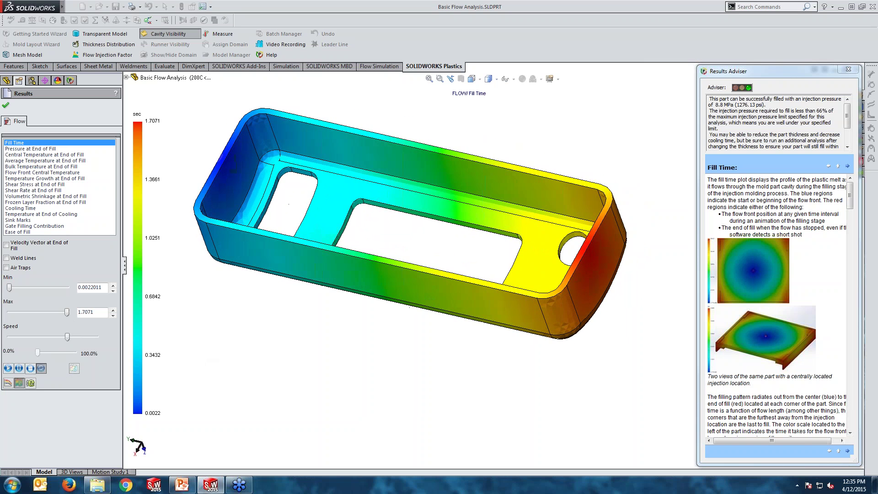
Display the velocity vectors at end of fill, examine them around the injection location and openings, and hide them again.
left_click(18, 249)
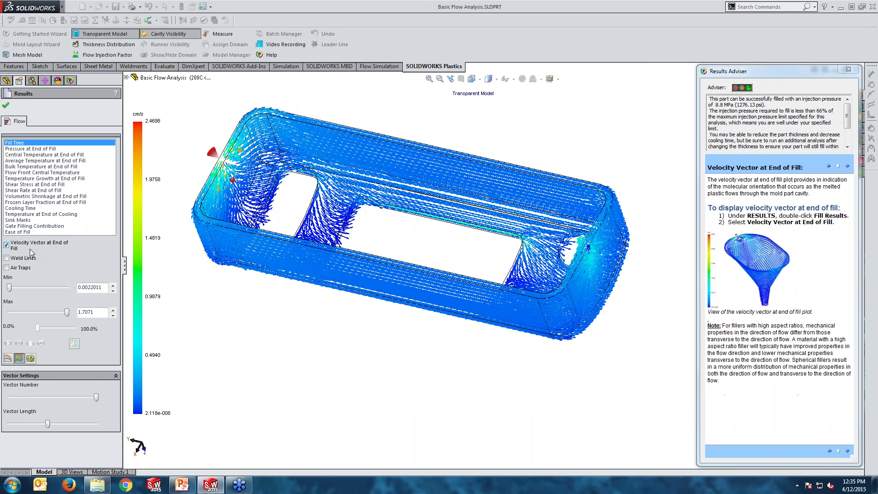
middle_click_drag(383, 231, 362, 223)
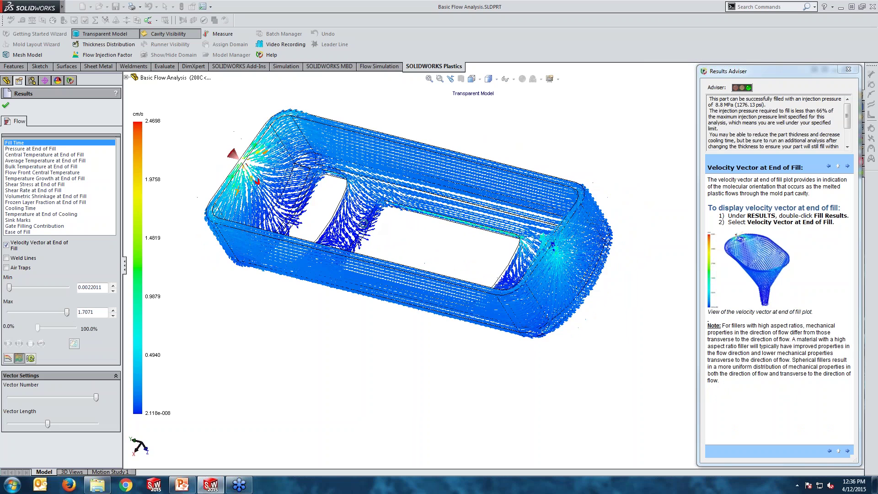
scroll(289, 162, "down", 3)
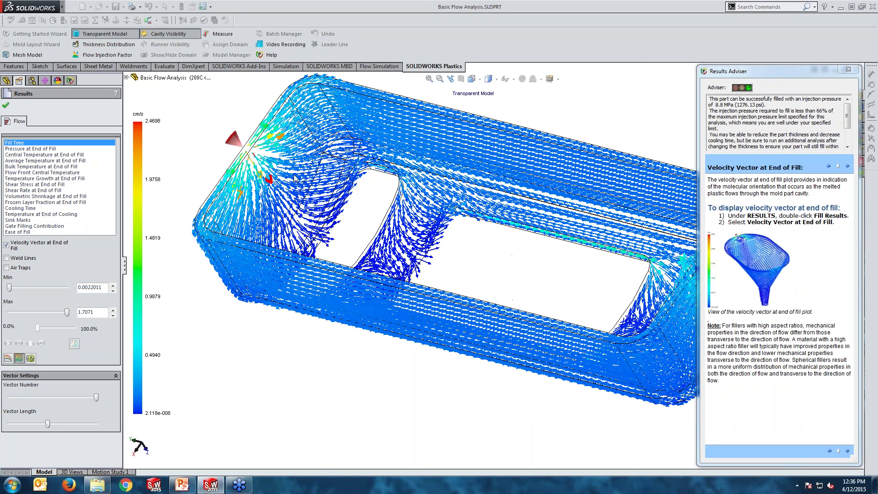
scroll(328, 236, "down", 5)
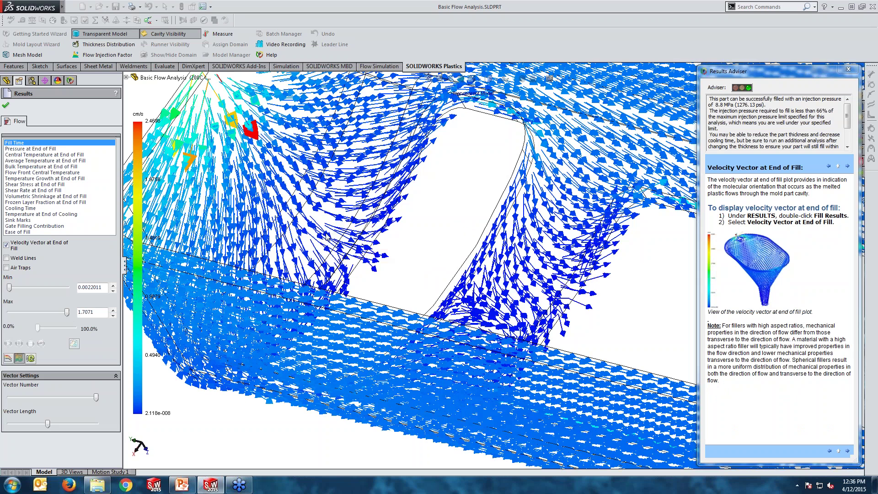
middle_click_drag(328, 236, 424, 338)
scroll(303, 265, "up", 2)
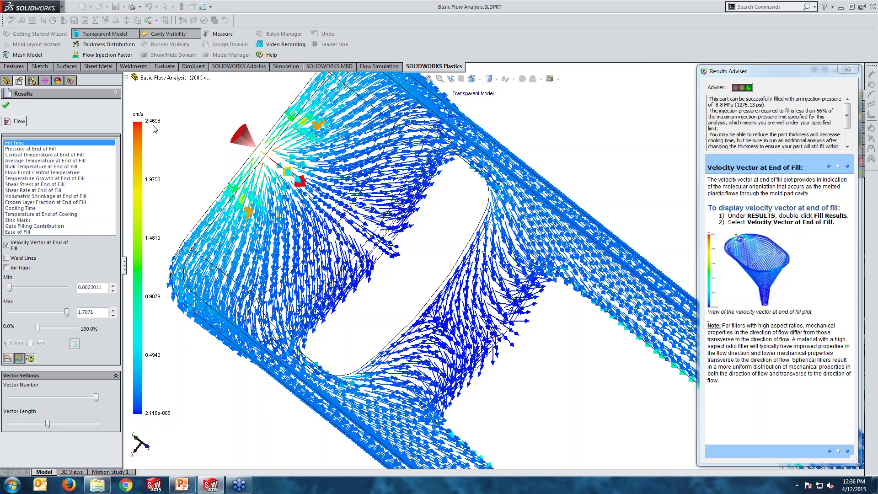
scroll(399, 335, "up", 2)
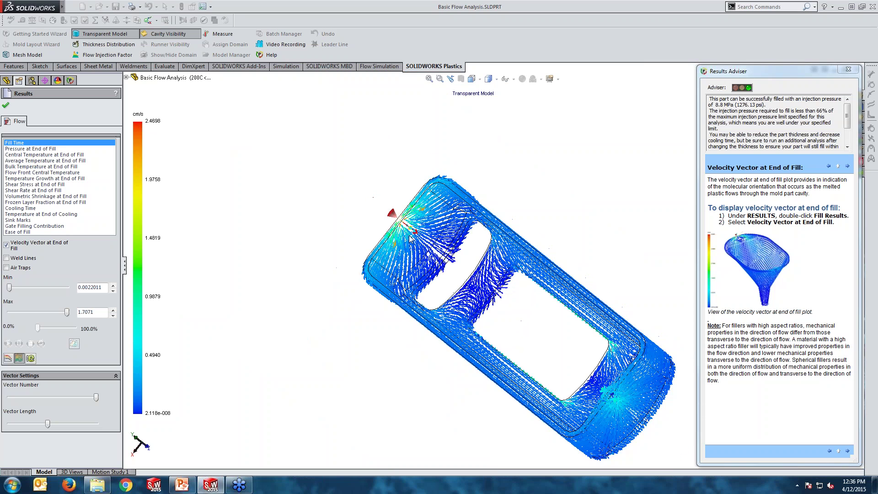
scroll(398, 335, "down", 3)
scroll(434, 249, "down", 1)
middle_click_drag(434, 247, 408, 184)
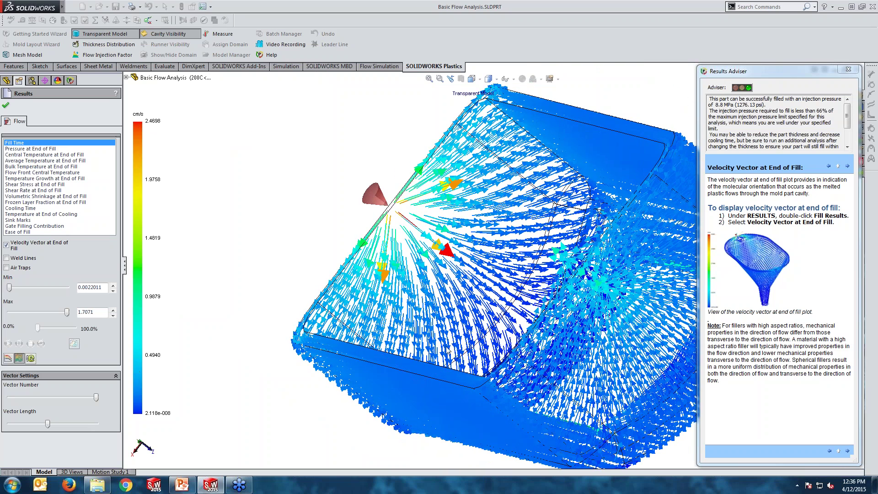
scroll(507, 297, "up", 2)
middle_click_drag(509, 298, 536, 309)
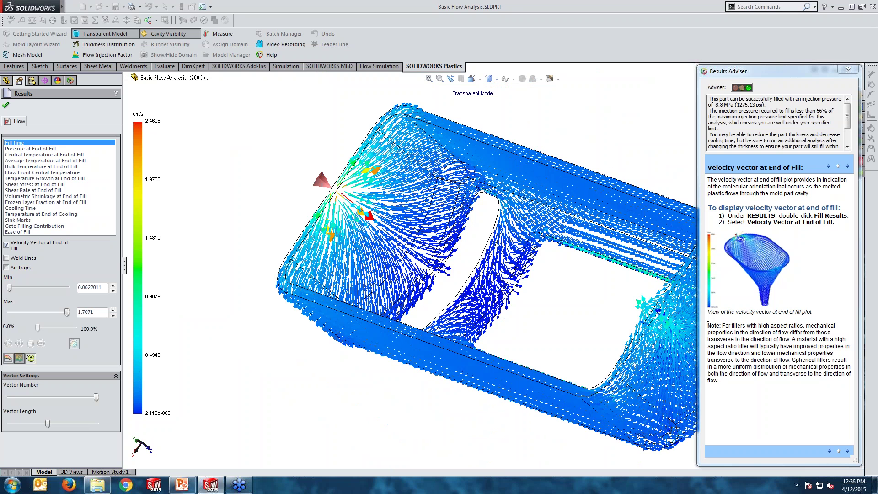
scroll(531, 314, "down", 1)
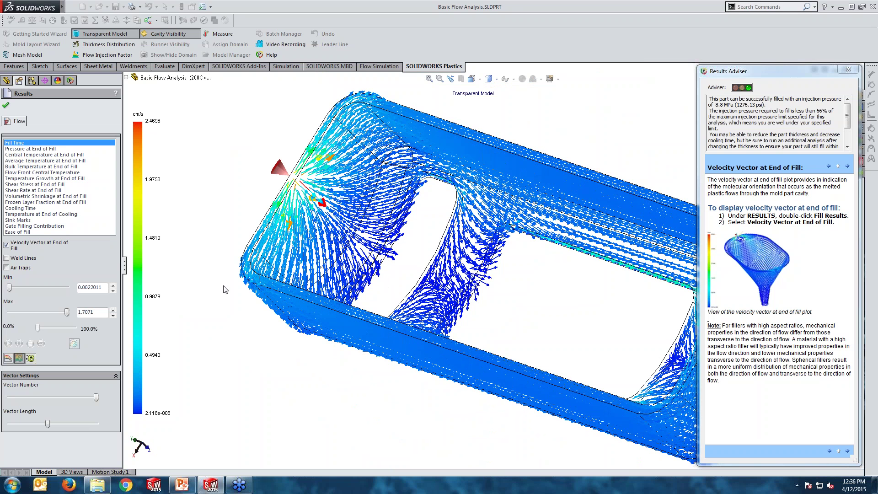
left_click(6, 245)
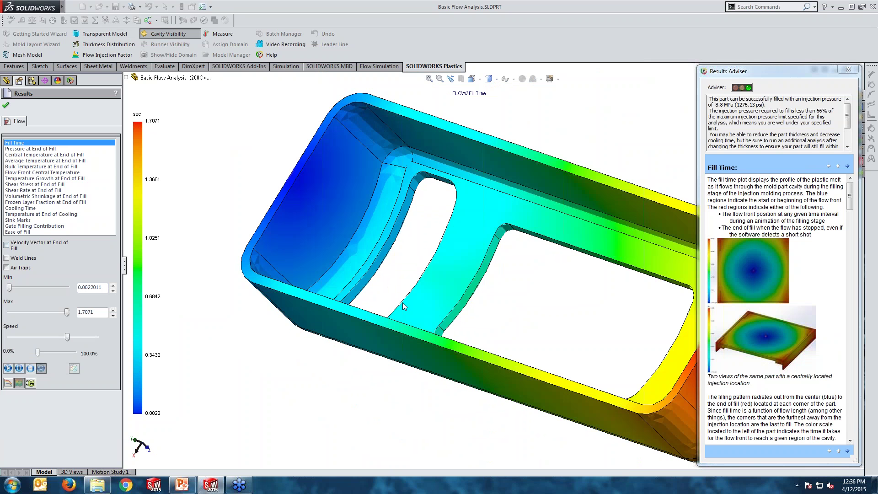
Display the weld lines on the housing, inspect them closely around the round hole, and turn them off.
scroll(465, 302, "up", 3)
scroll(567, 290, "down", 2)
middle_click_drag(567, 290, 597, 303)
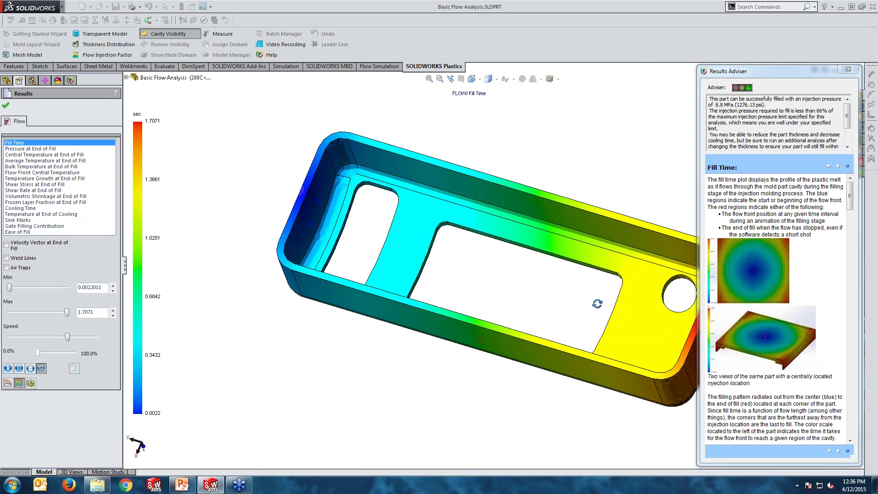
scroll(597, 303, "up", 2)
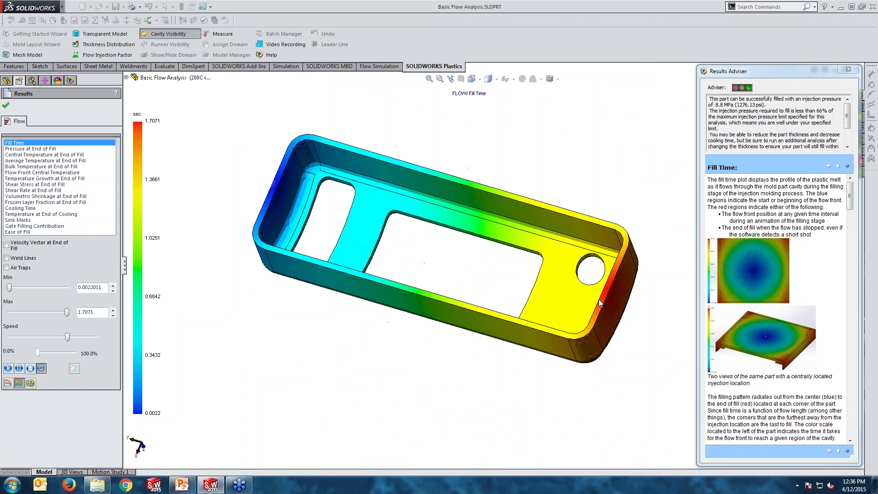
left_click(7, 258)
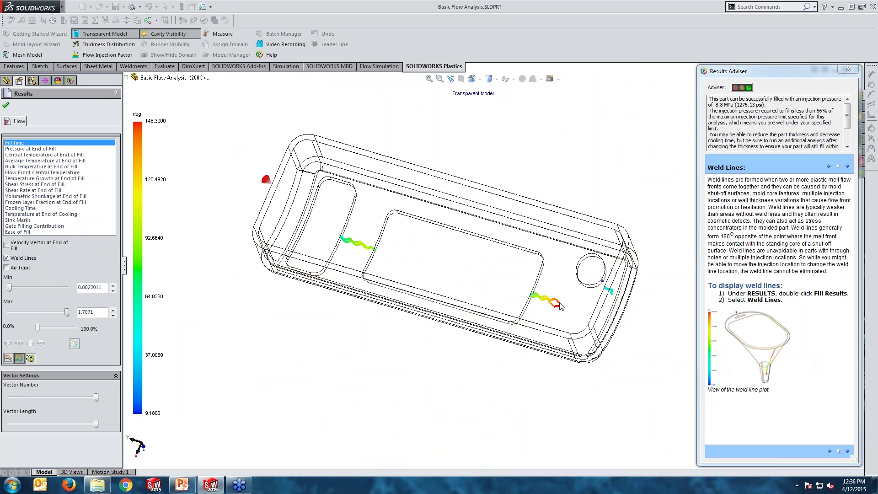
middle_click_drag(560, 306, 583, 309)
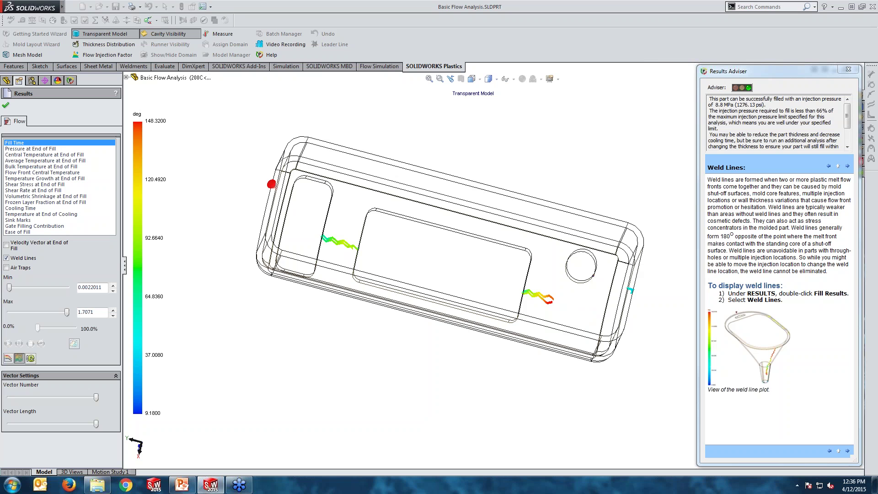
scroll(606, 278, "down", 8)
middle_click_drag(538, 283, 524, 252)
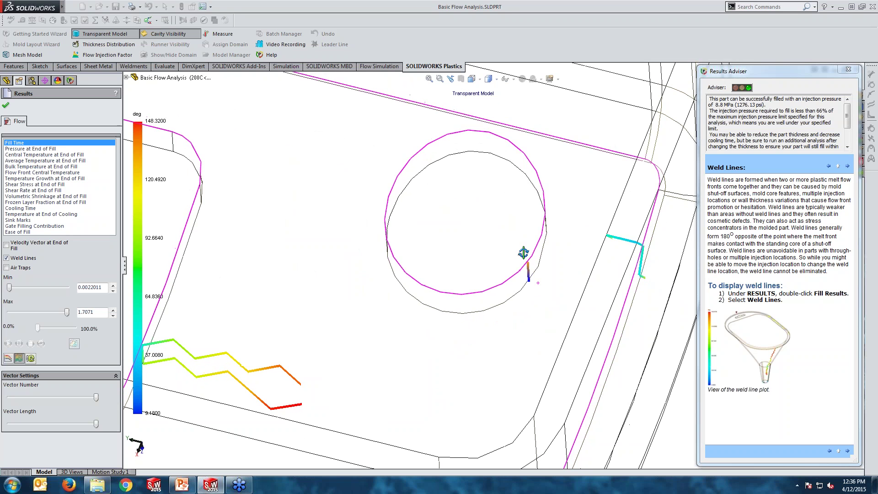
scroll(503, 263, "up", 8)
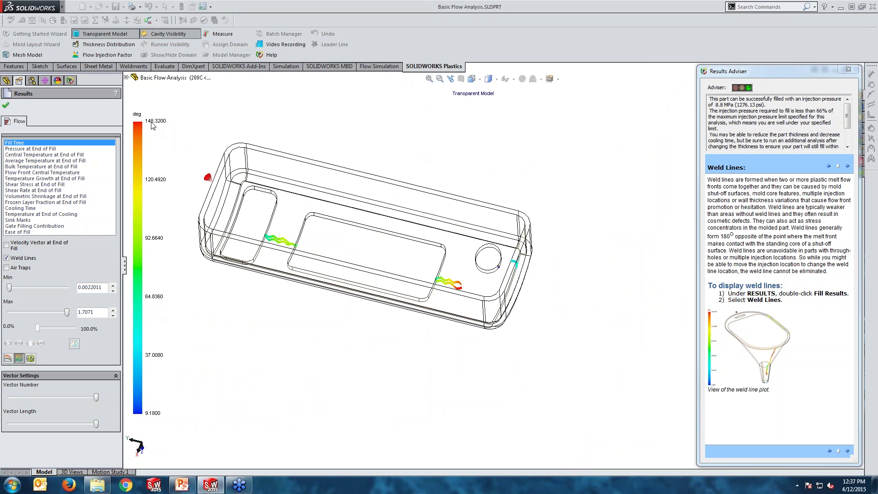
left_click(29, 257)
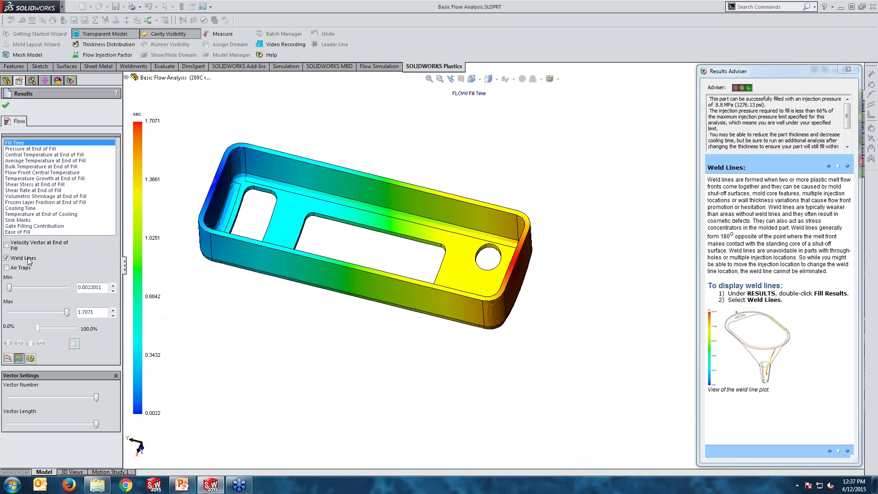
Overlay the air traps on the Fill Time plot, play the fill animation to watch the flow fronts meet, and hide the traps.
left_click(7, 268)
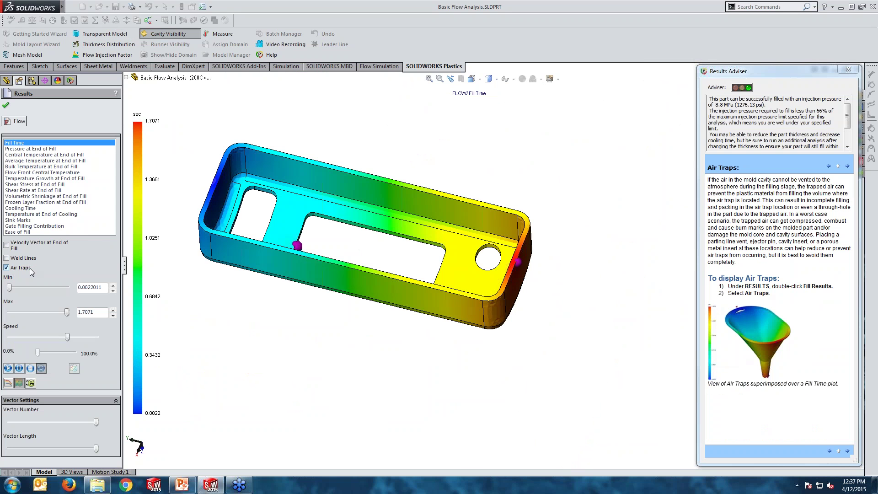
middle_click_drag(355, 267, 323, 269)
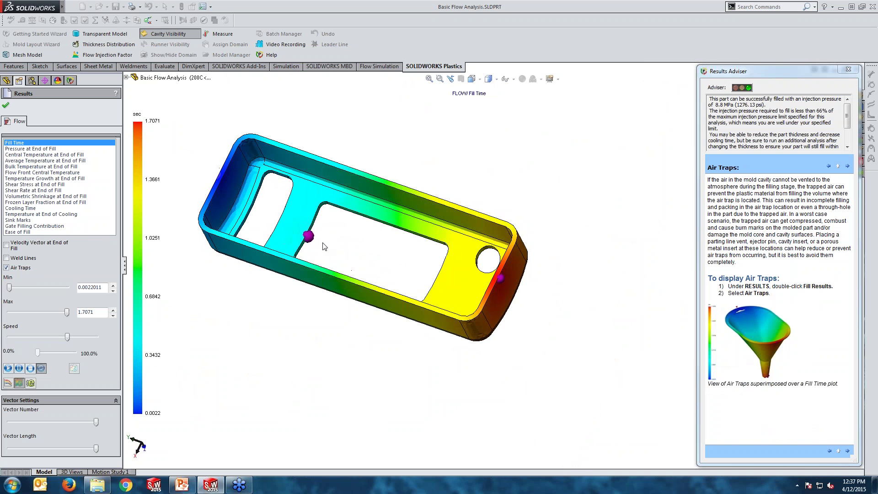
scroll(322, 243, "down", 2)
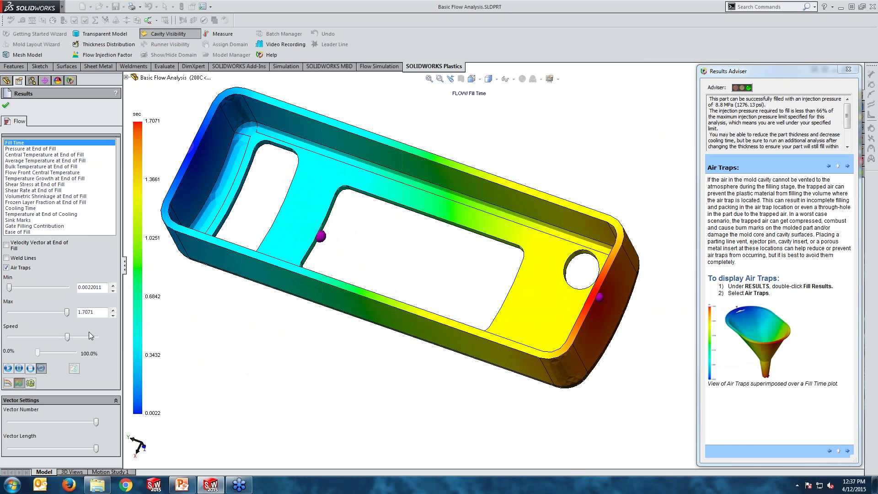
left_click(8, 369)
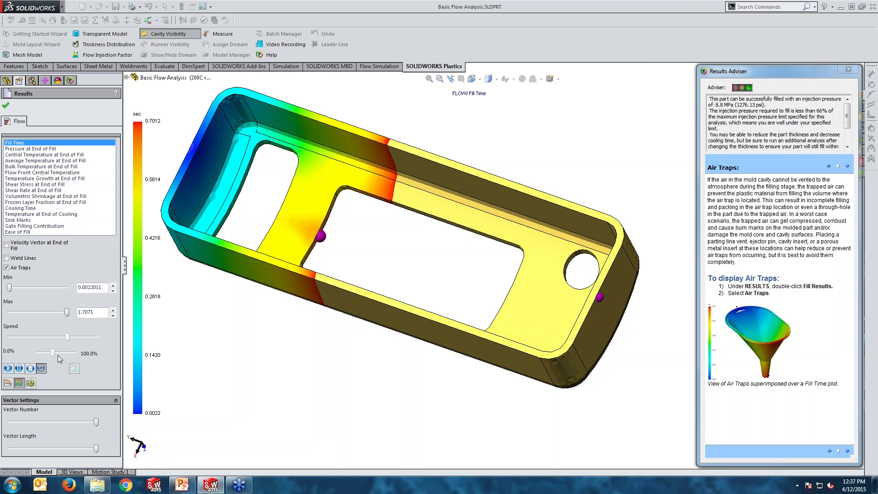
left_click(29, 368)
left_click(8, 369)
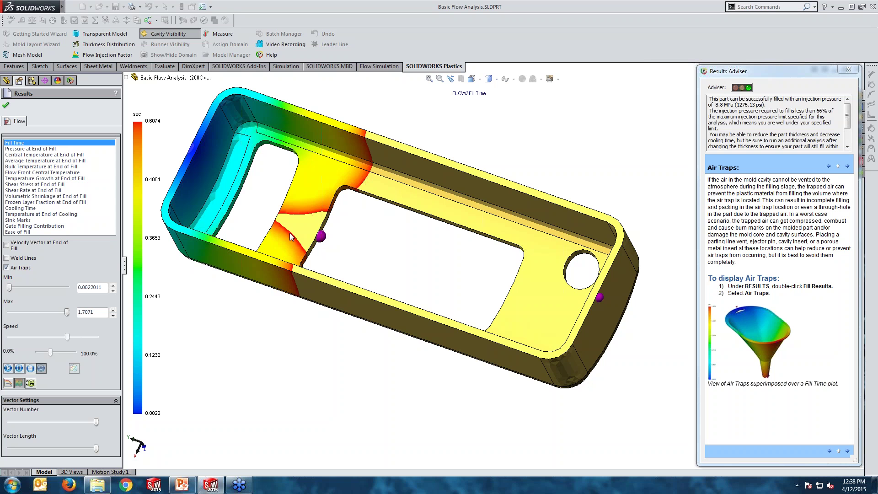
left_click(24, 271)
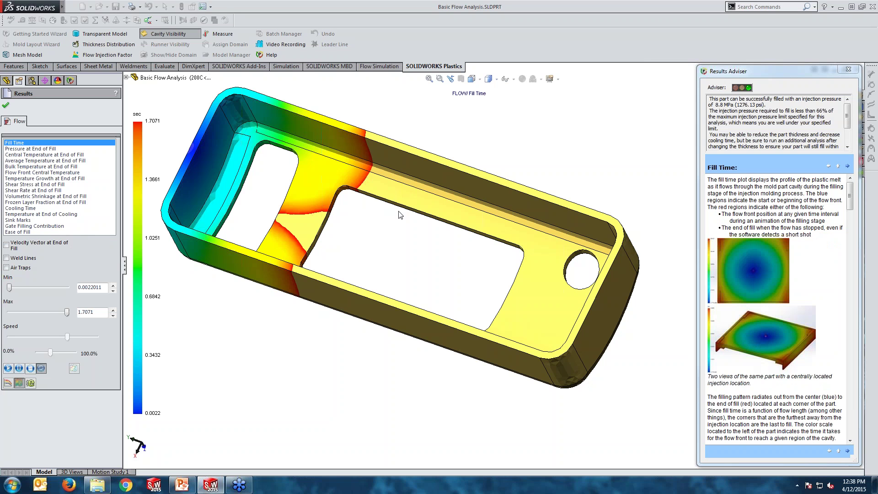
Display the Pressure at End of Fill plot and view the pressure distribution over the whole housing.
middle_click_drag(357, 229, 362, 189)
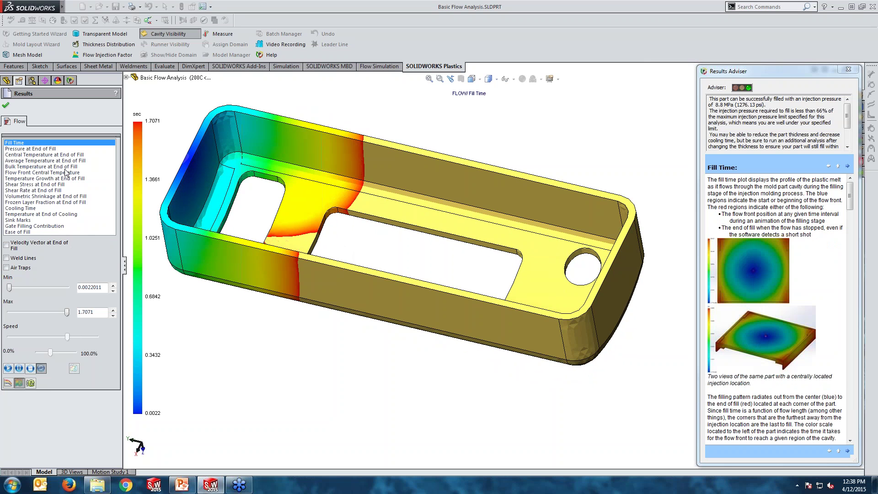
left_click(30, 149)
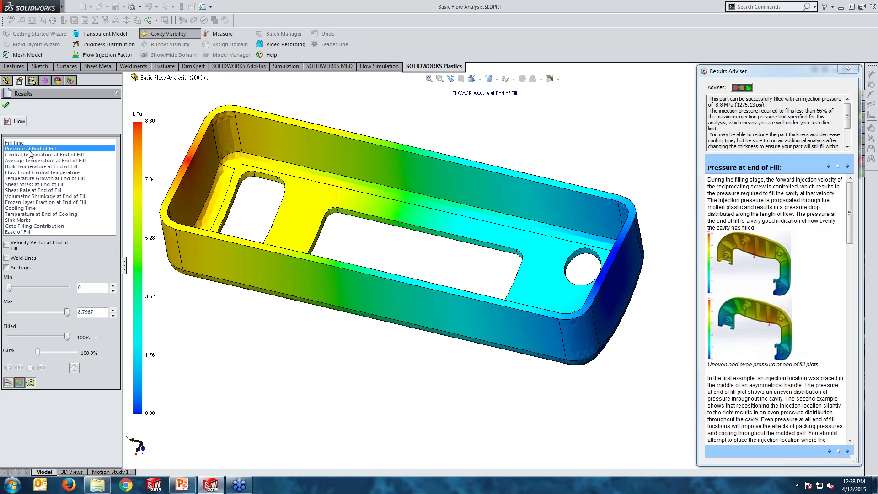
scroll(334, 258, "up", 1)
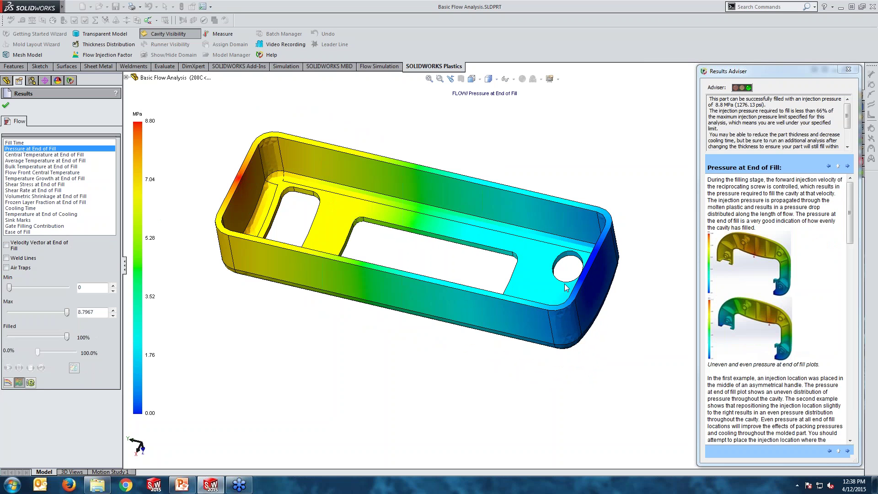
Review the Central, Average and Bulk Temperature at End of Fill plots, followed by the Cooling Time plot.
left_click(74, 156)
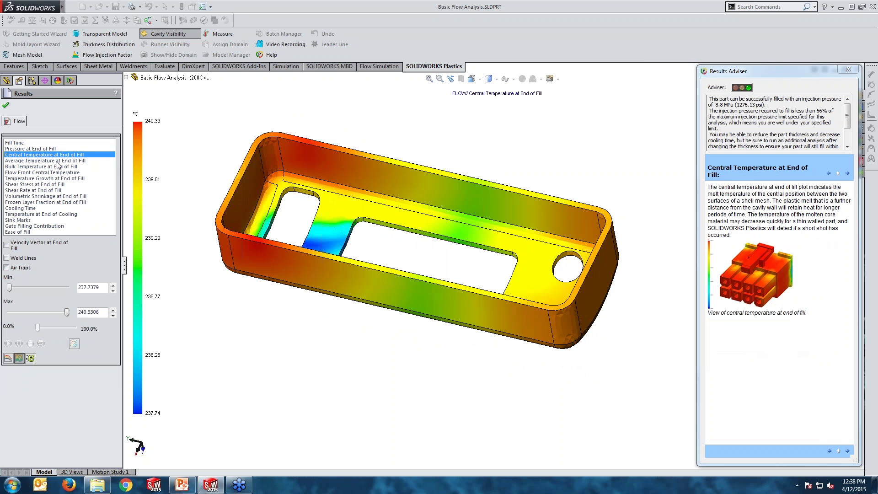
left_click(58, 161)
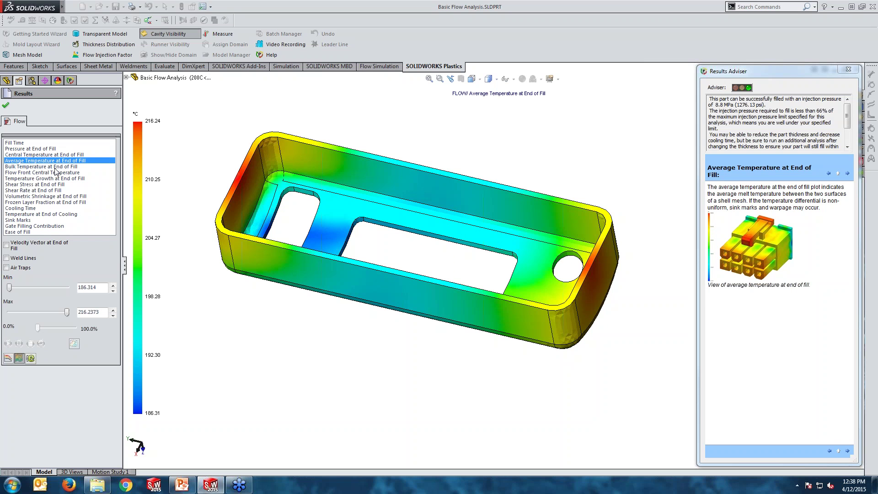
left_click(57, 167)
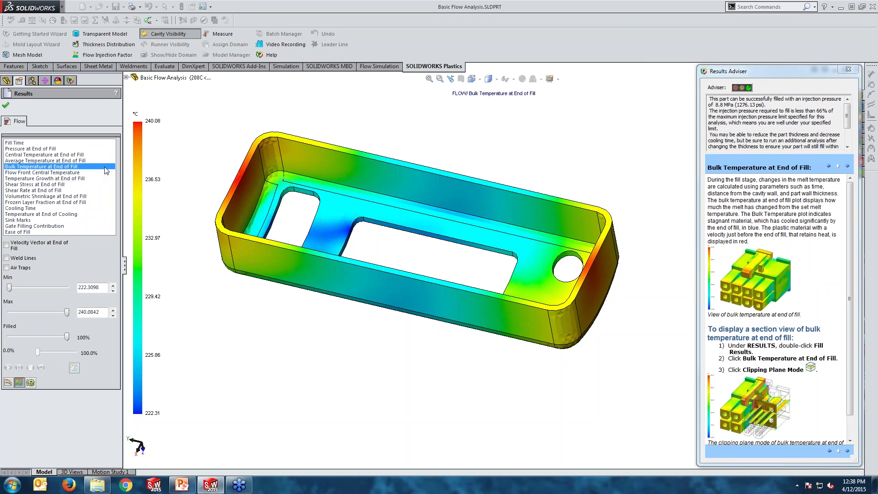
left_click(18, 210)
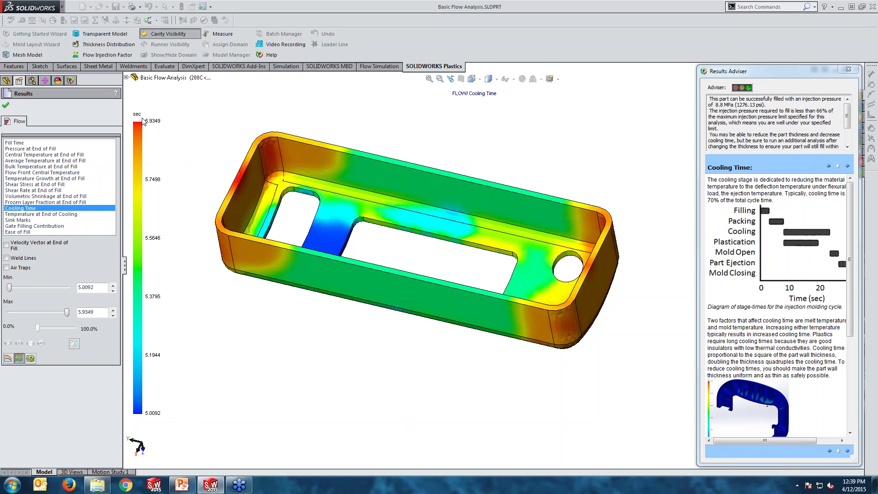
Display the Sink Marks plot and inspect the large rectangular opening's edge from inside and the housing's outer face.
left_click(20, 221)
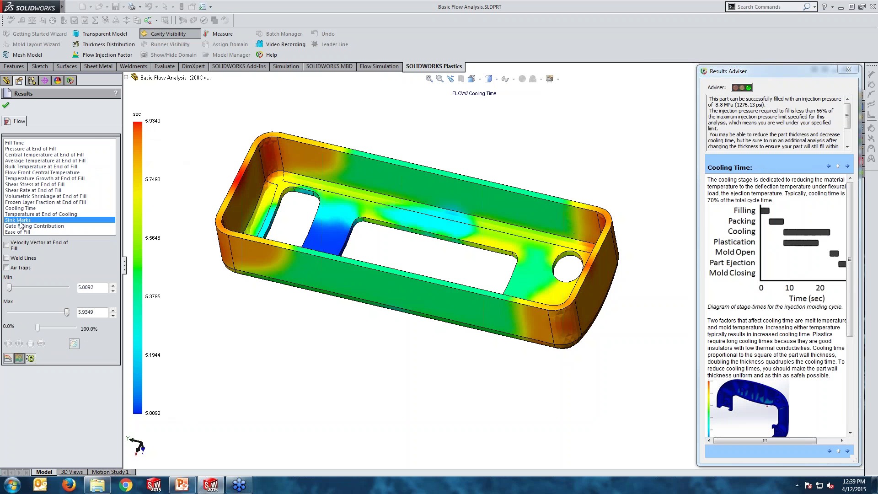
scroll(421, 241, "down", 5)
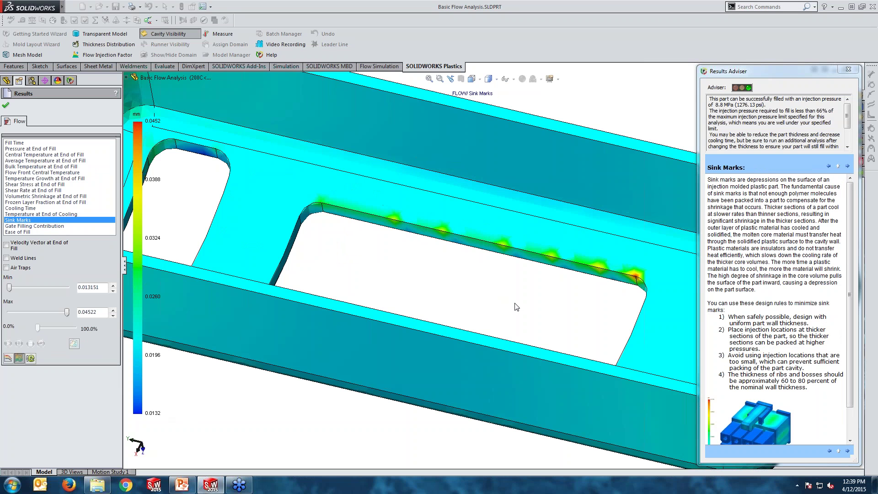
scroll(521, 307, "up", 5)
middle_click_drag(528, 300, 345, 231)
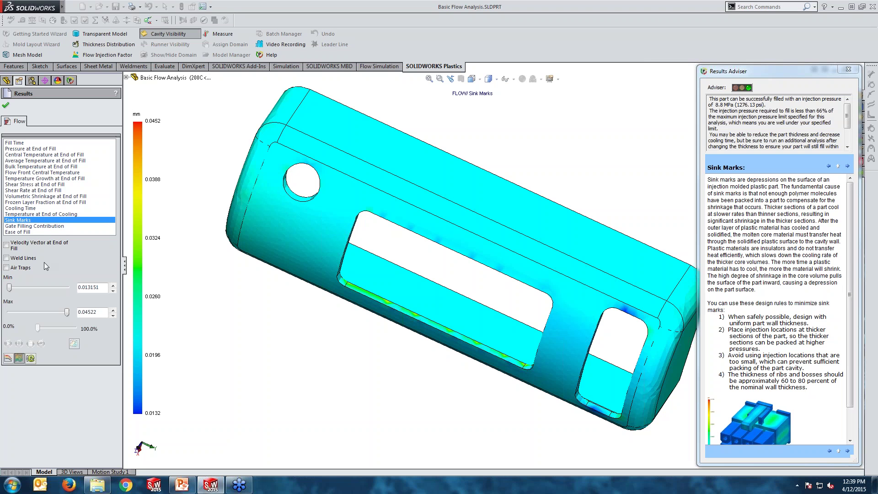
Check the weld lines on the housing's outer face, hide them, and overlay the air traps on the Sink Marks plot.
left_click(7, 258)
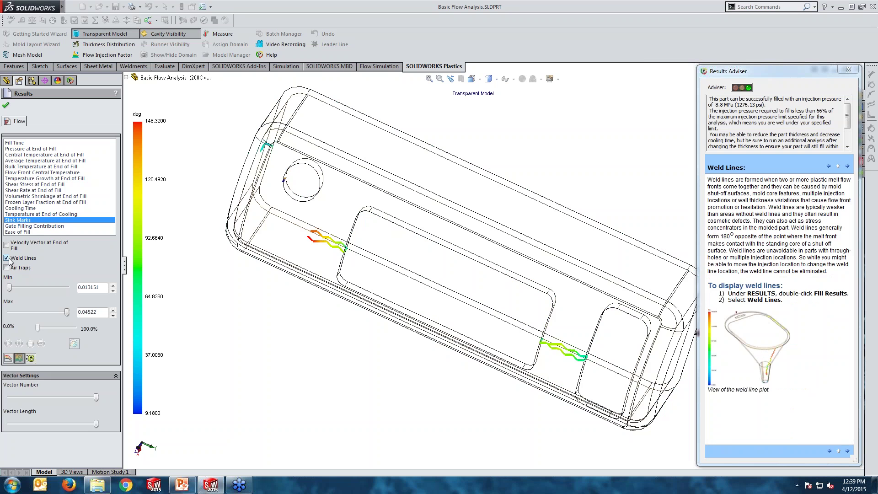
left_click(7, 258)
left_click(6, 267)
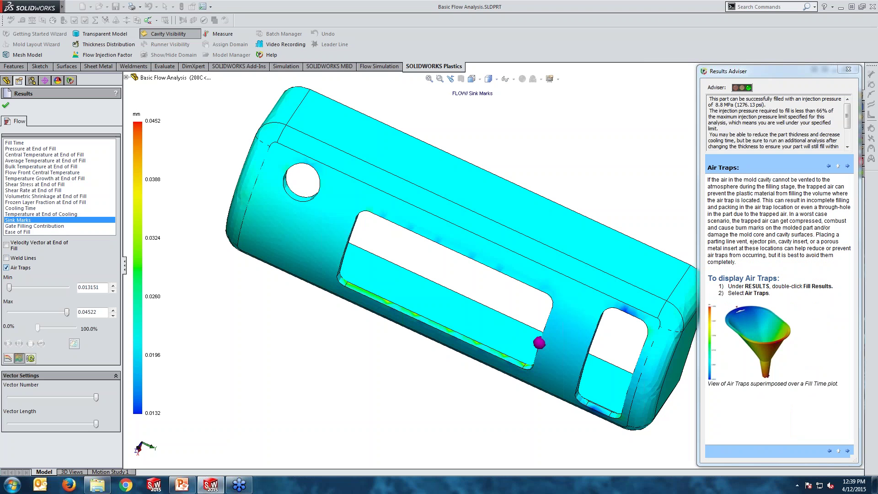
Hide the air traps and review the Ease of Fill, Gate Filling Contribution and Frozen Layer Fraction at End of Fill plots, including the housing's interior.
left_click(6, 268)
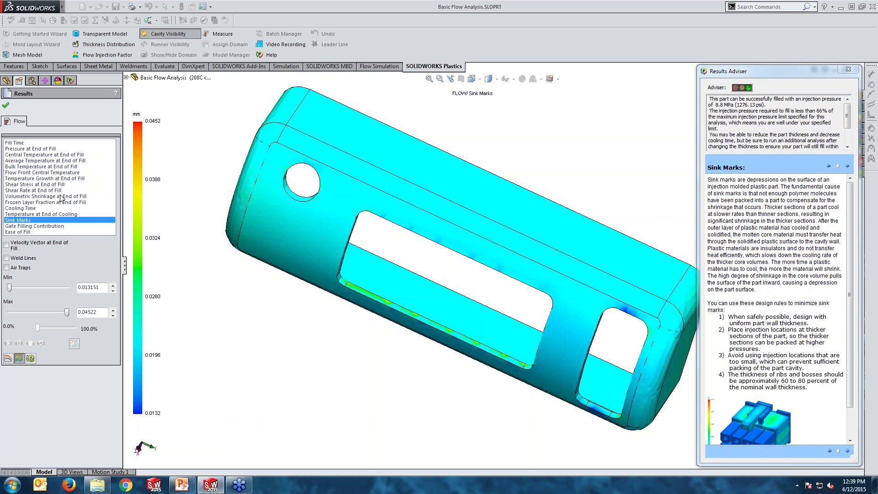
left_click(13, 232)
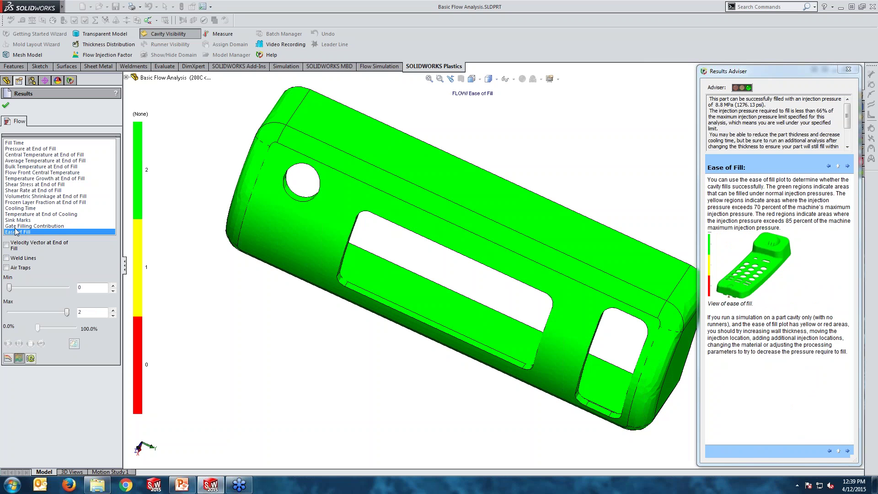
left_click(16, 226)
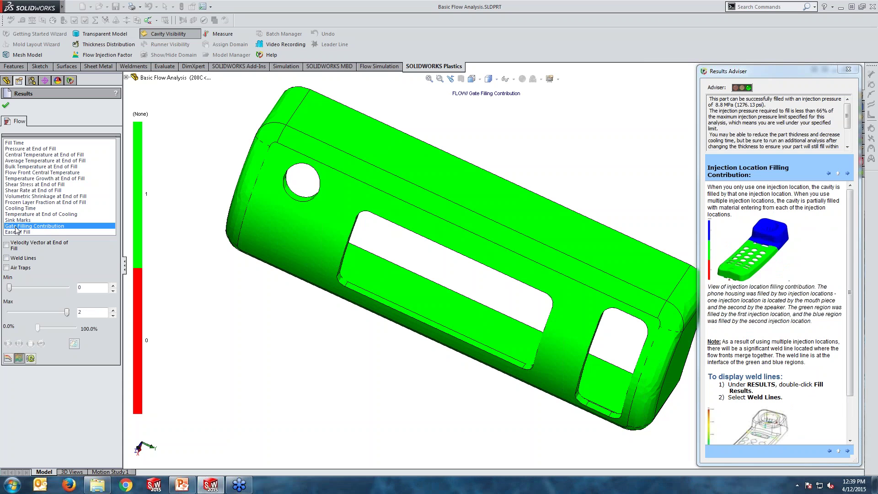
left_click(24, 202)
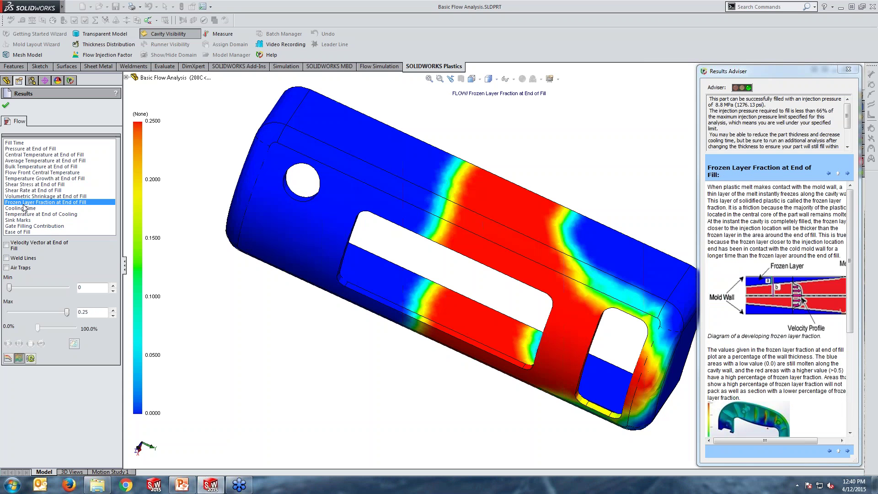
middle_click_drag(376, 305, 192, 323)
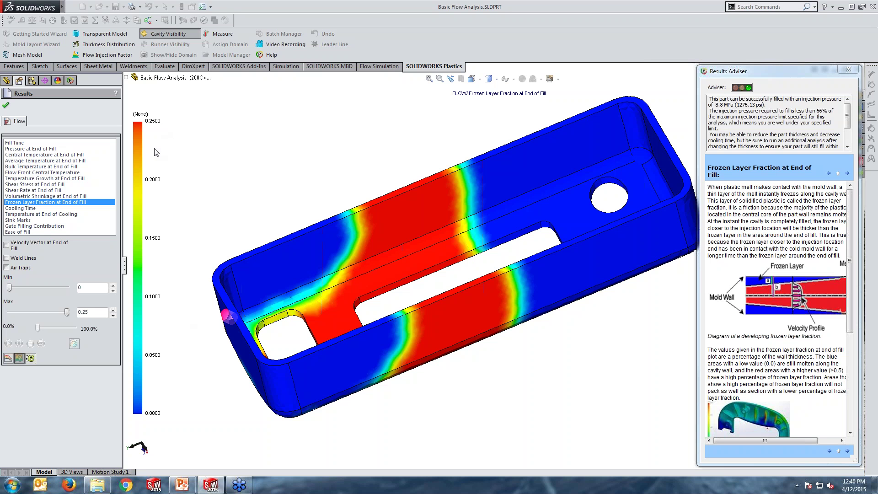
Close the flow results to return to the shaded housing model, and switch to PowerPoint.
left_click(5, 105)
middle_click_drag(391, 270, 382, 249)
scroll(382, 249, "up", 2)
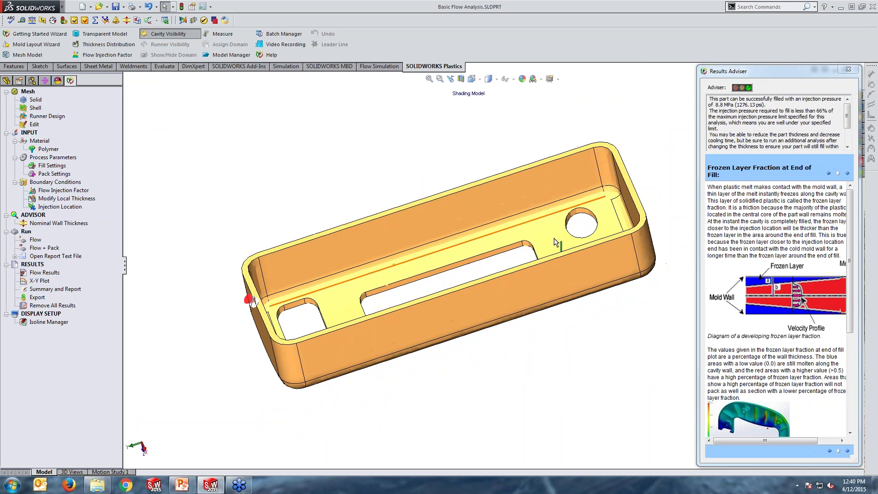
left_click(182, 485)
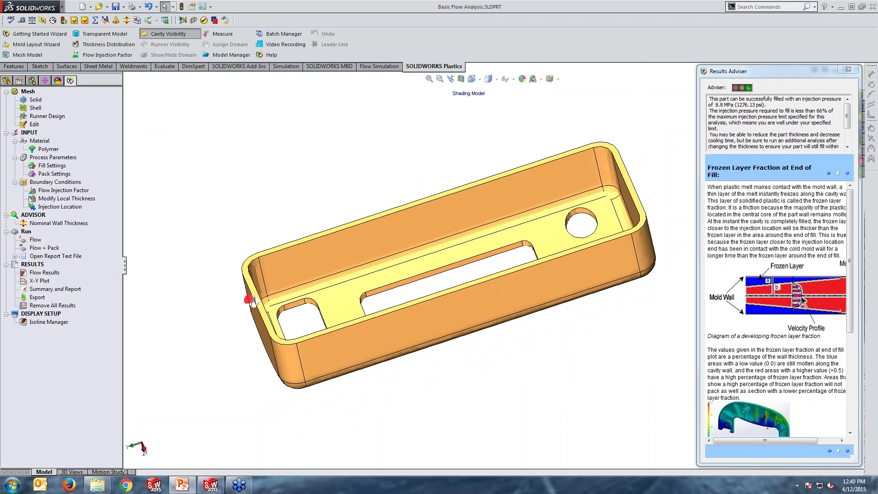